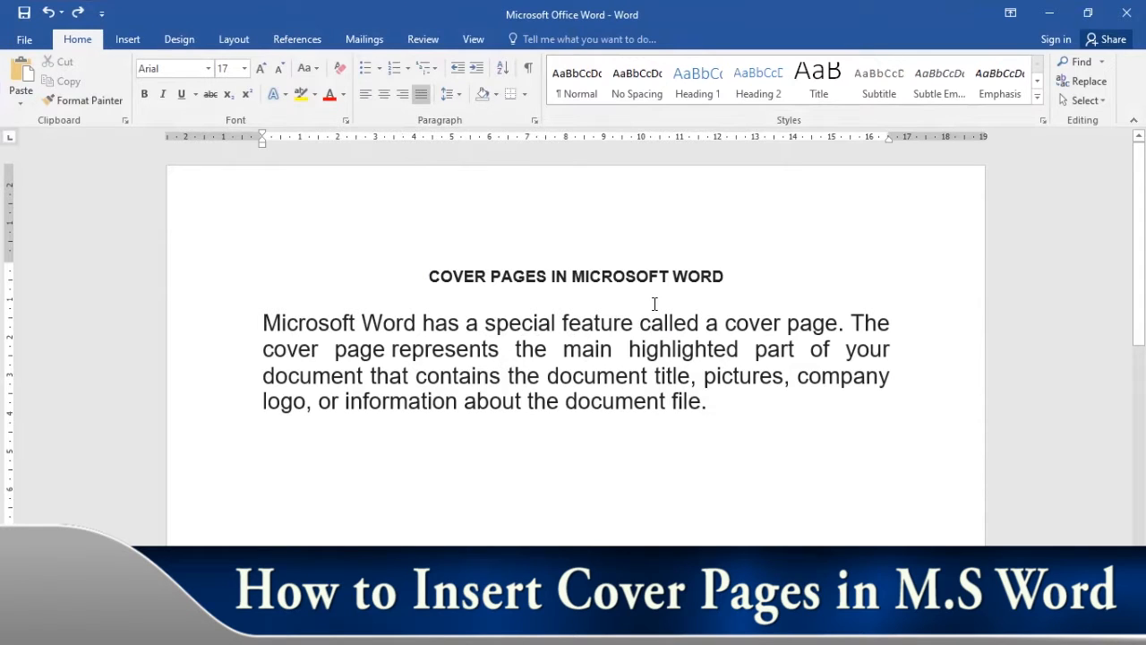
left_click_drag(411, 352, 894, 352)
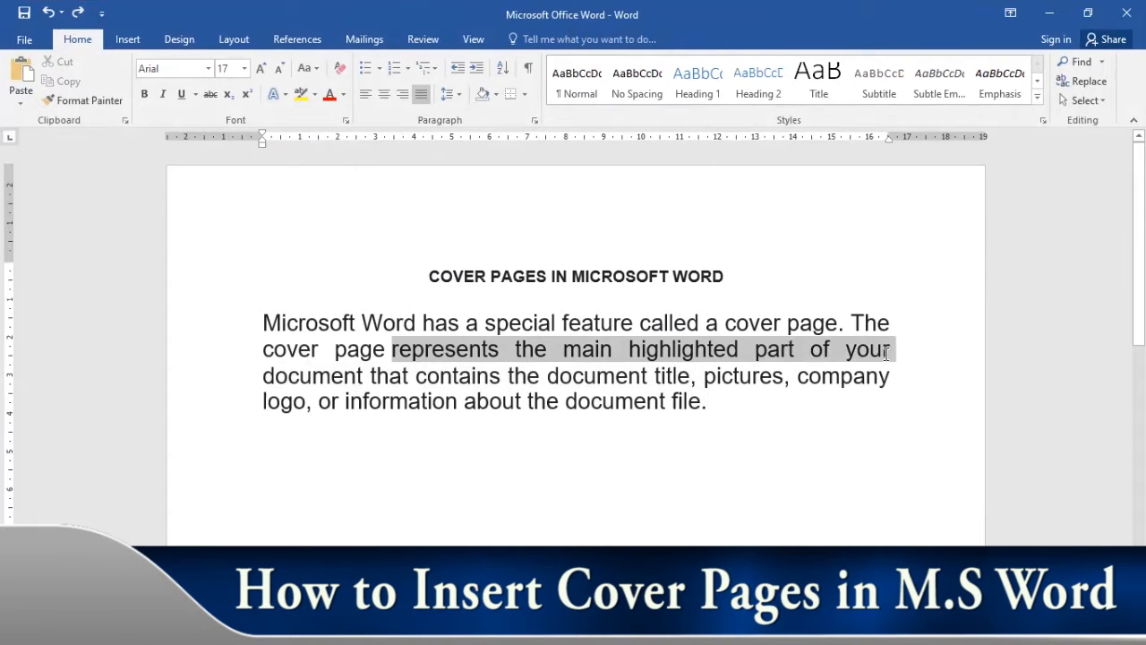
left_click(413, 382)
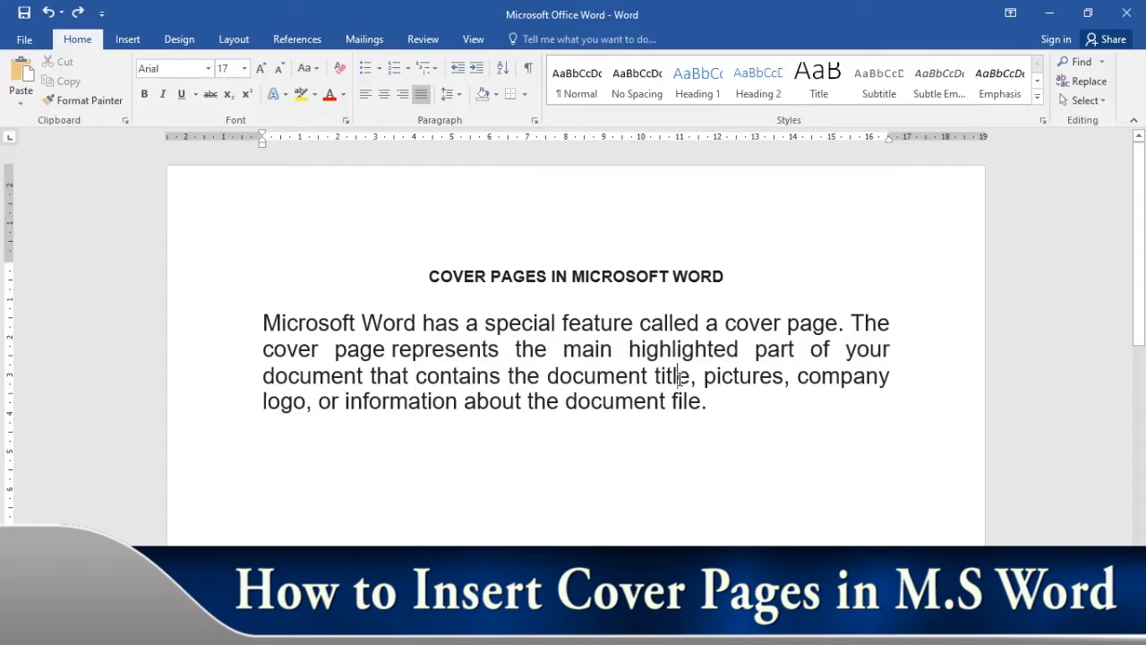
left_click_drag(723, 377, 733, 377)
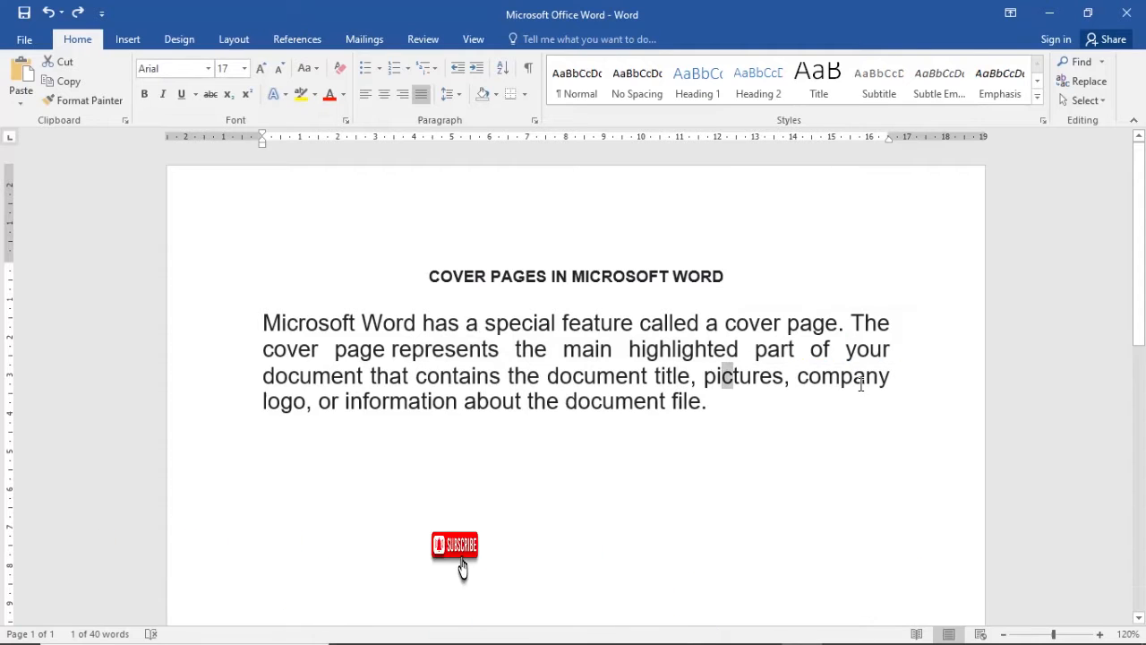
double_click(860, 385)
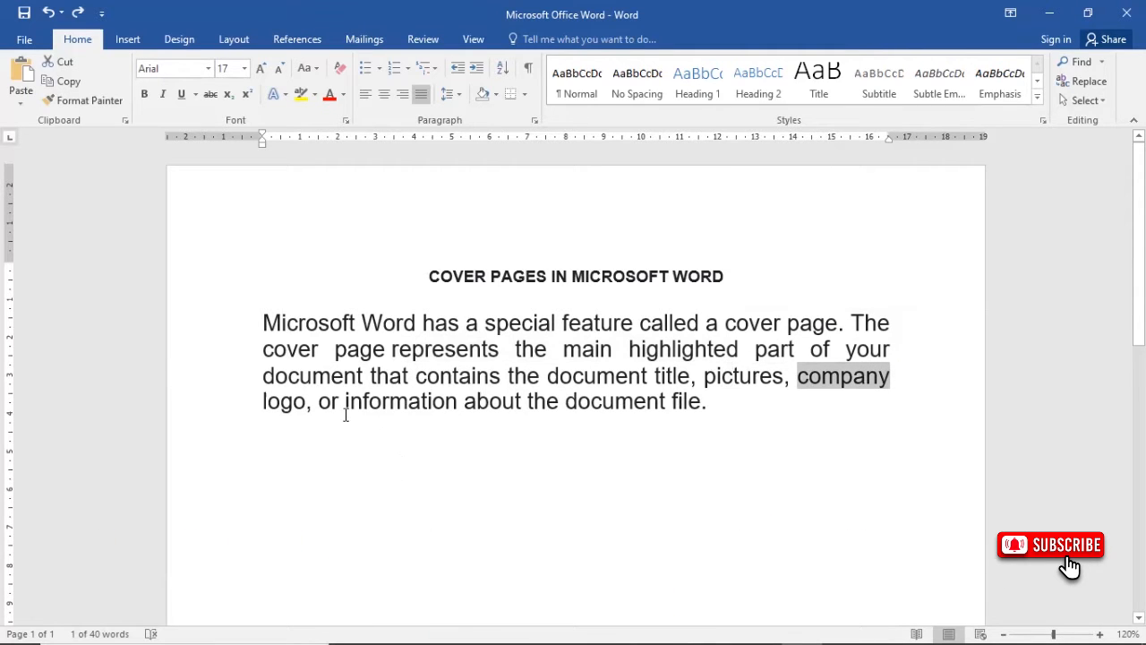
left_click_drag(345, 408, 717, 401)
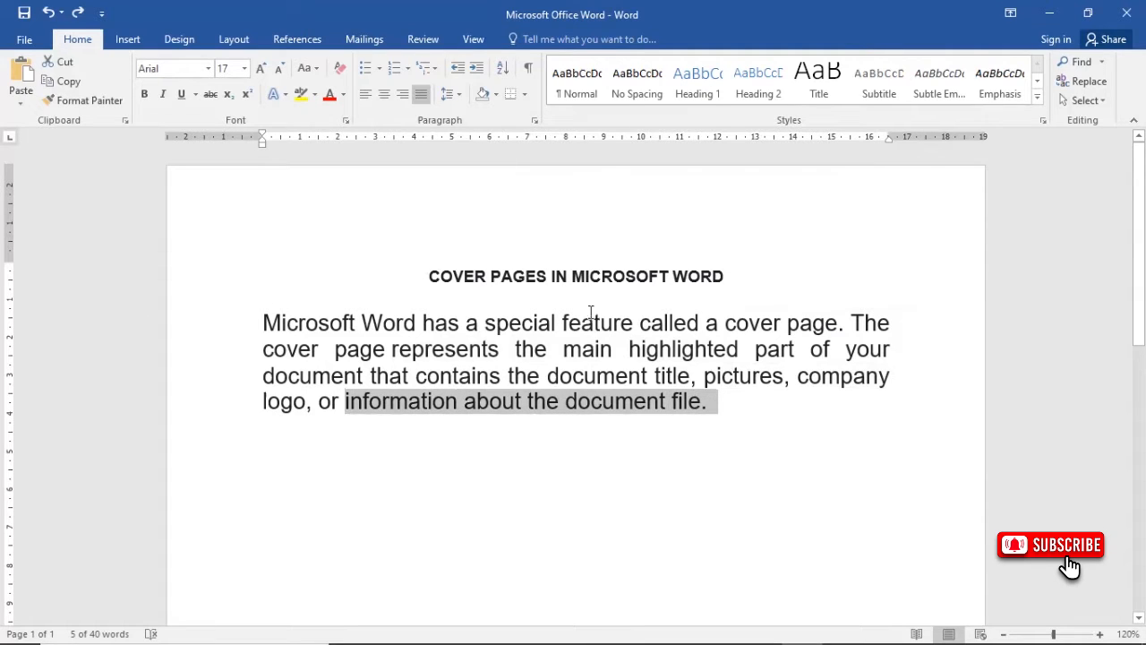
left_click(636, 355)
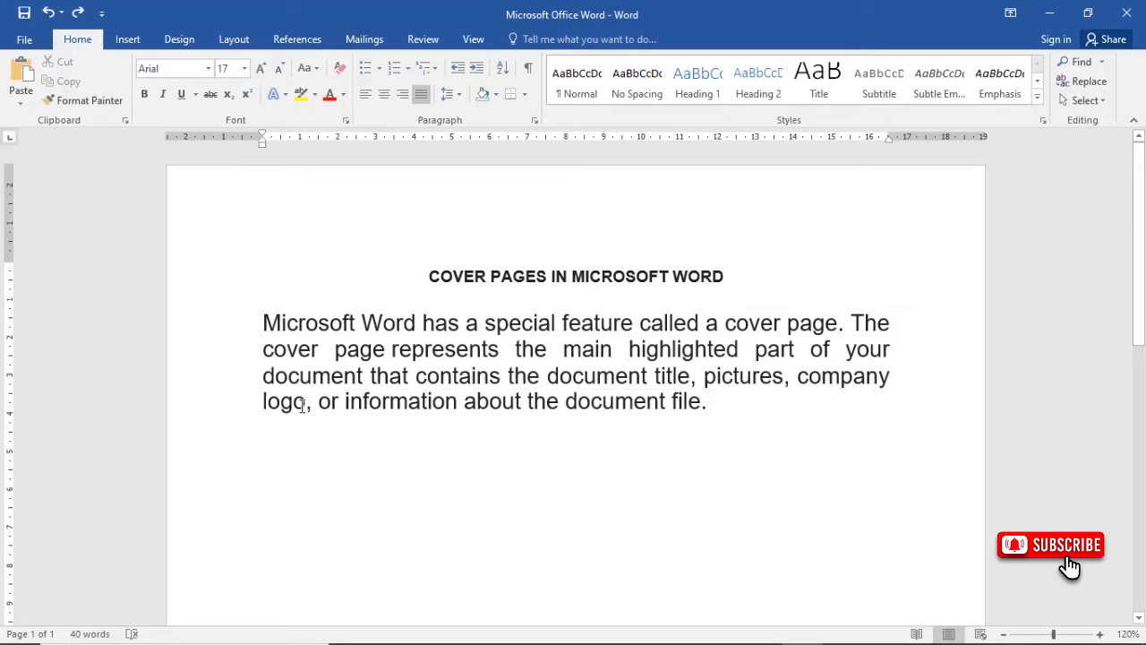
- Insert the built-in Integral cover page into the document
left_click(704, 414)
left_click(136, 43)
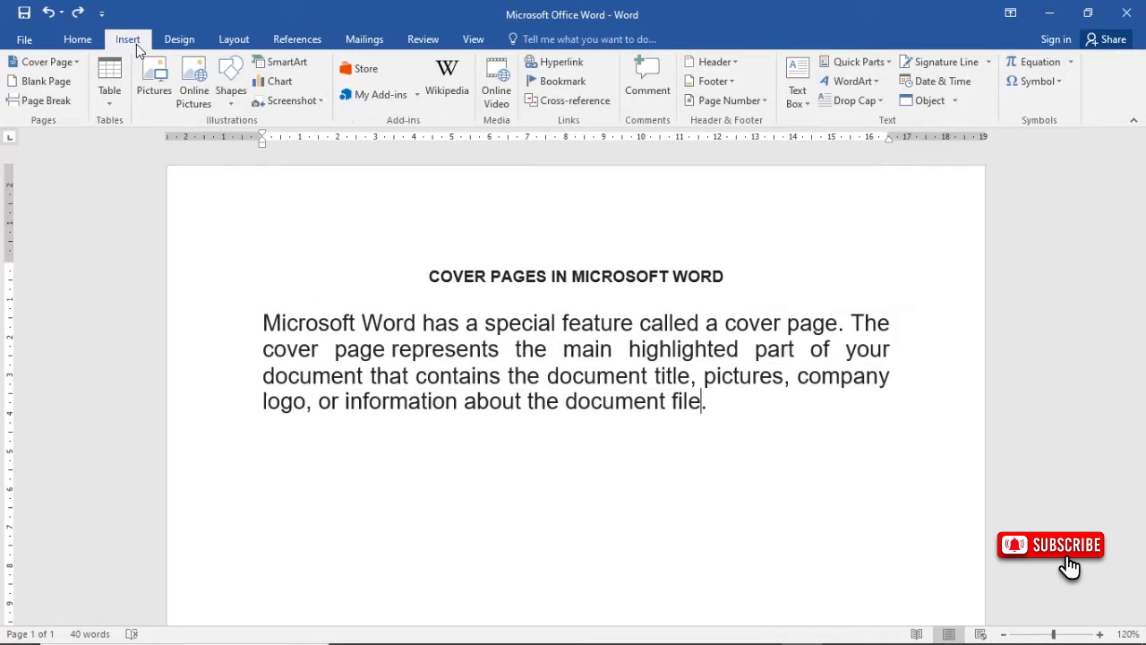
left_click(77, 65)
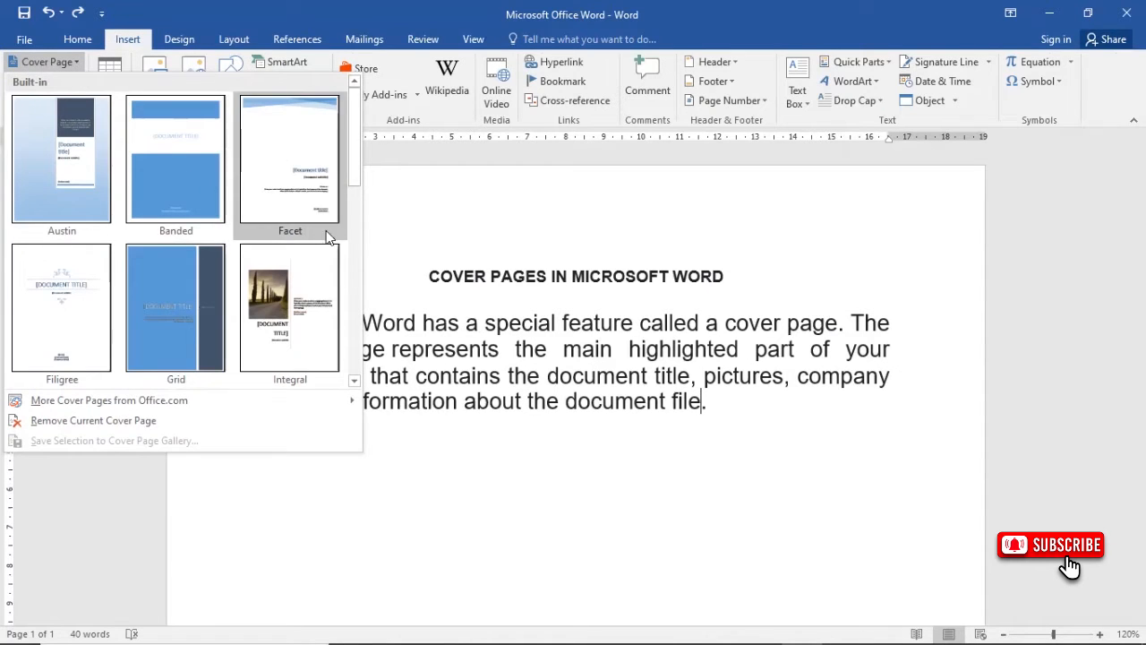
mouse_move(358, 118)
left_mouse_down()
mouse_move(356, 288)
mouse_move(346, 112)
left_mouse_up()
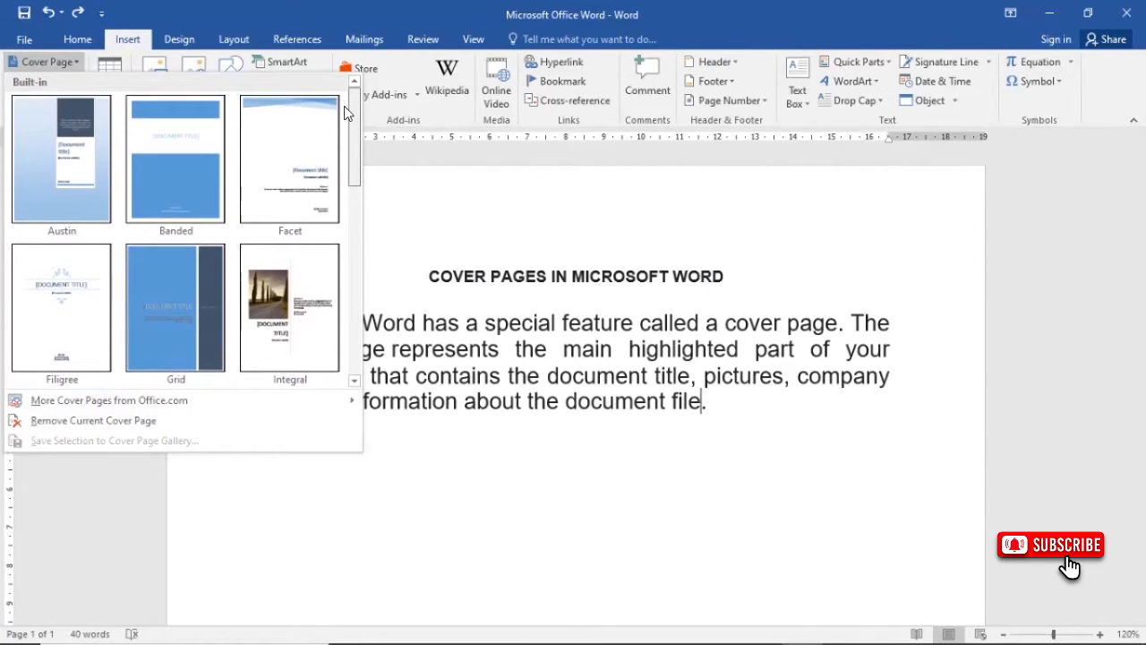
scroll(269, 250, "down", 1)
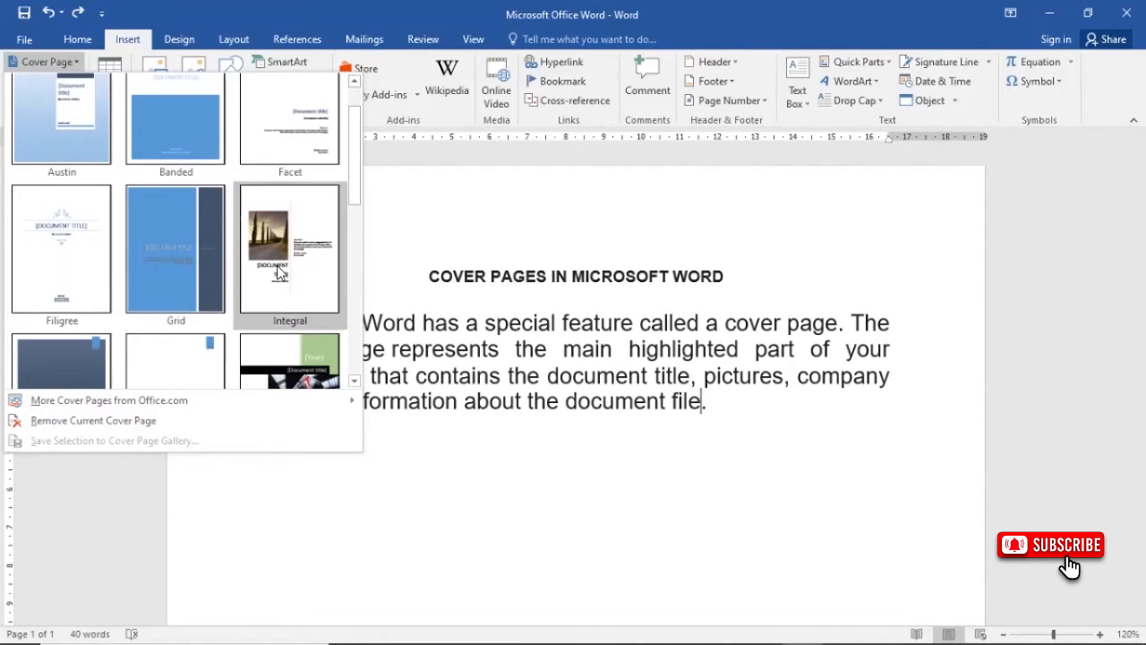
left_click(292, 238)
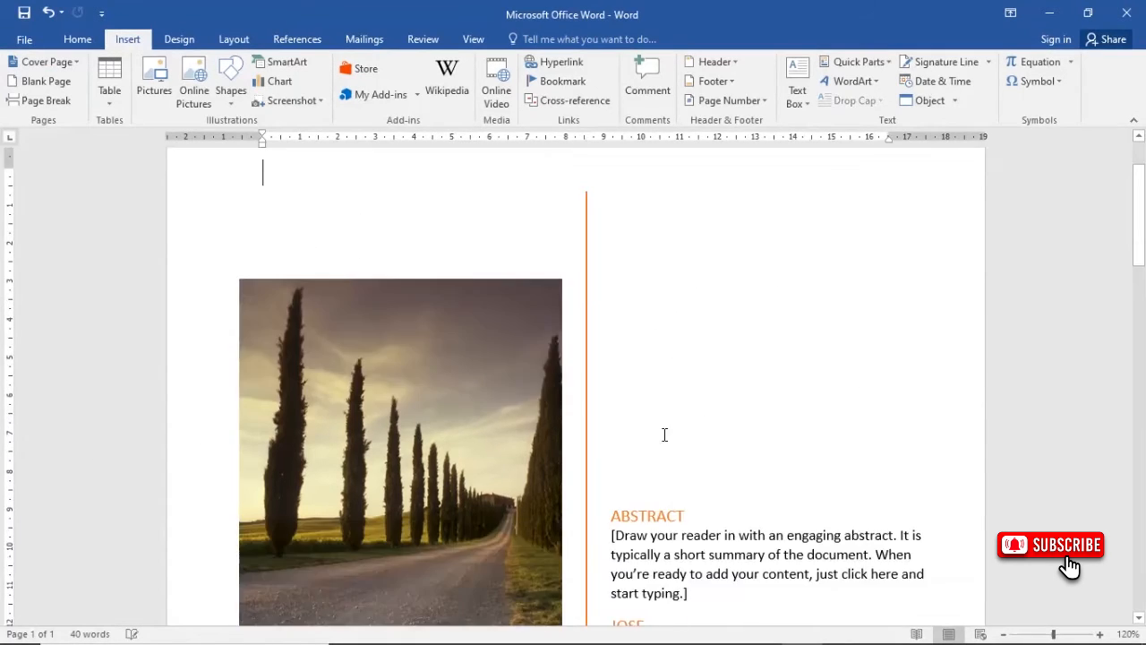
- Examine the inserted cover page's layout, including its picture, abstract and title placeholders
scroll(511, 424, "down", 3)
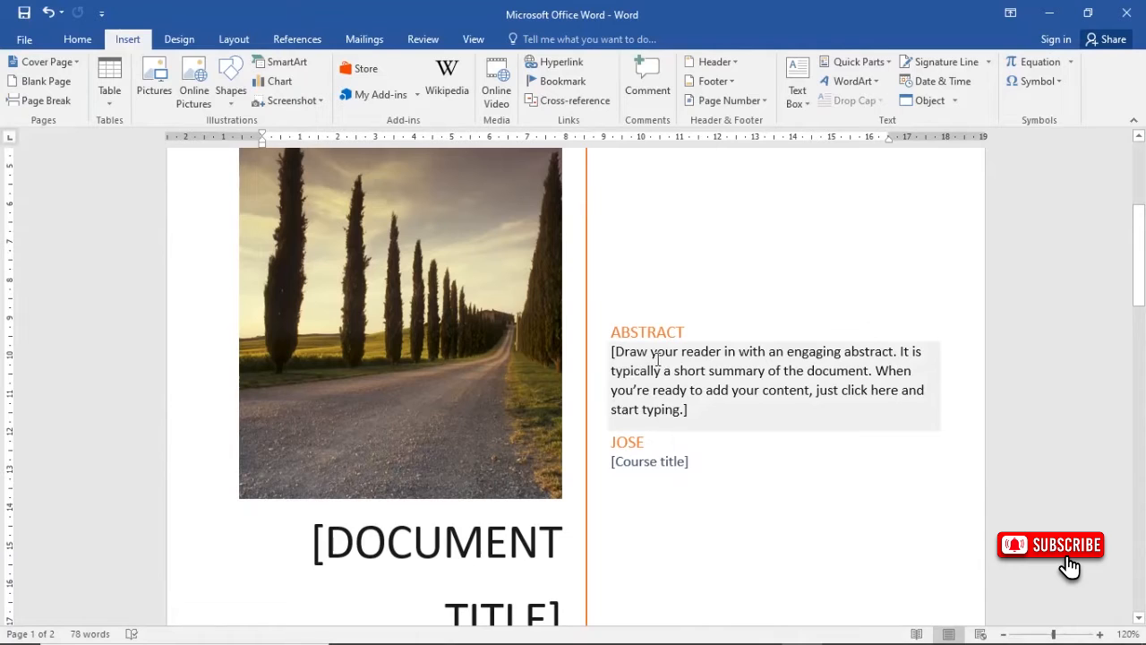
scroll(660, 359, "down", 3)
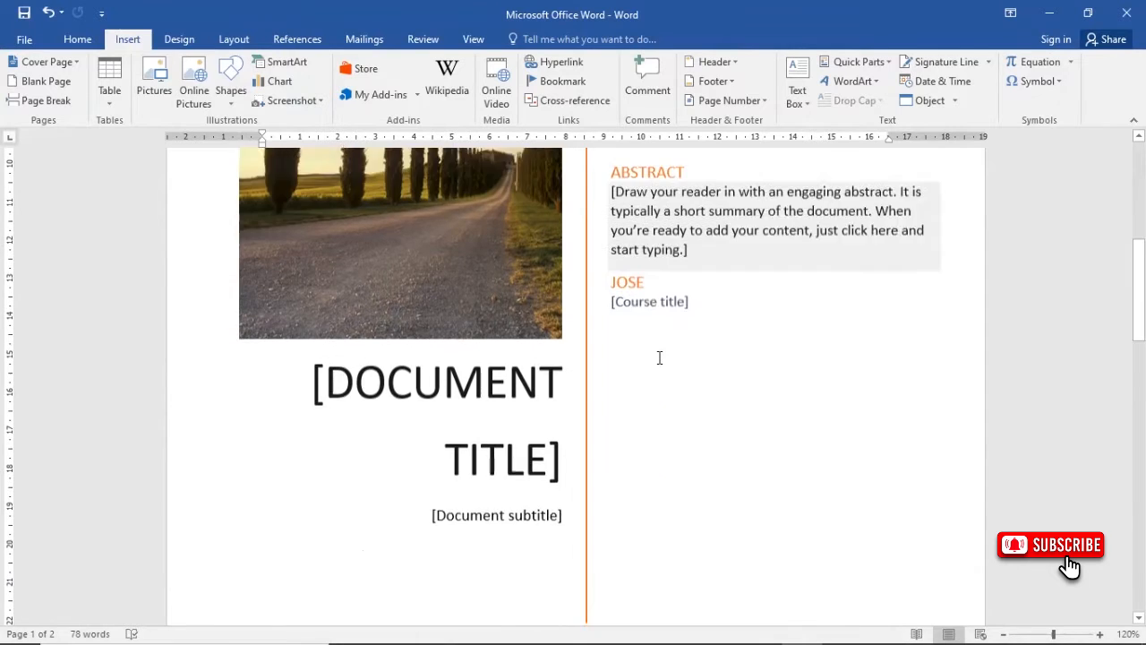
scroll(680, 338, "down", 3)
scroll(678, 338, "up", 7)
scroll(676, 337, "up", 3)
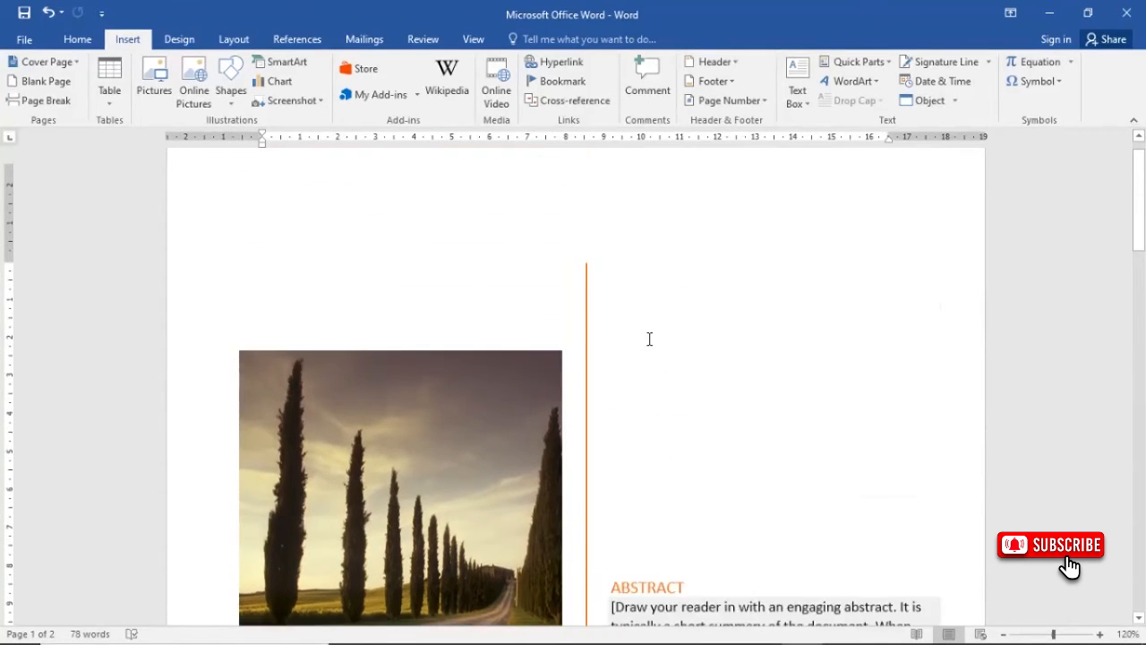
scroll(629, 328, "down", 2)
left_click(399, 390)
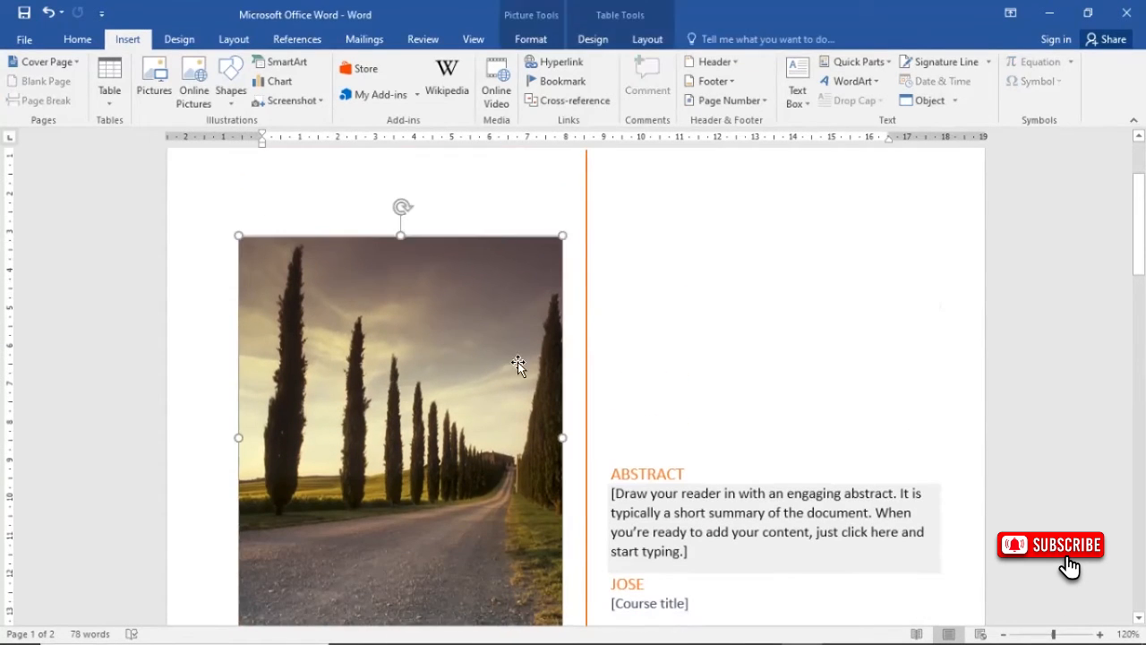
- Replace the cover page's document title placeholder with "MY MAJOR REPORT"
scroll(583, 341, "down", 5)
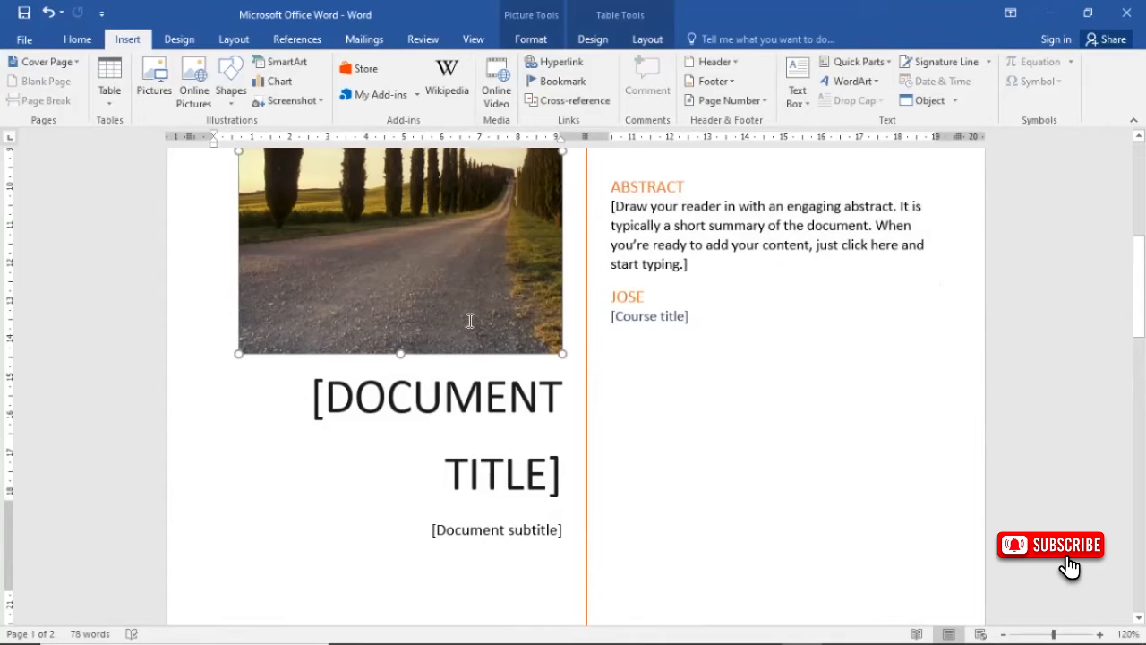
scroll(466, 325, "down", 2)
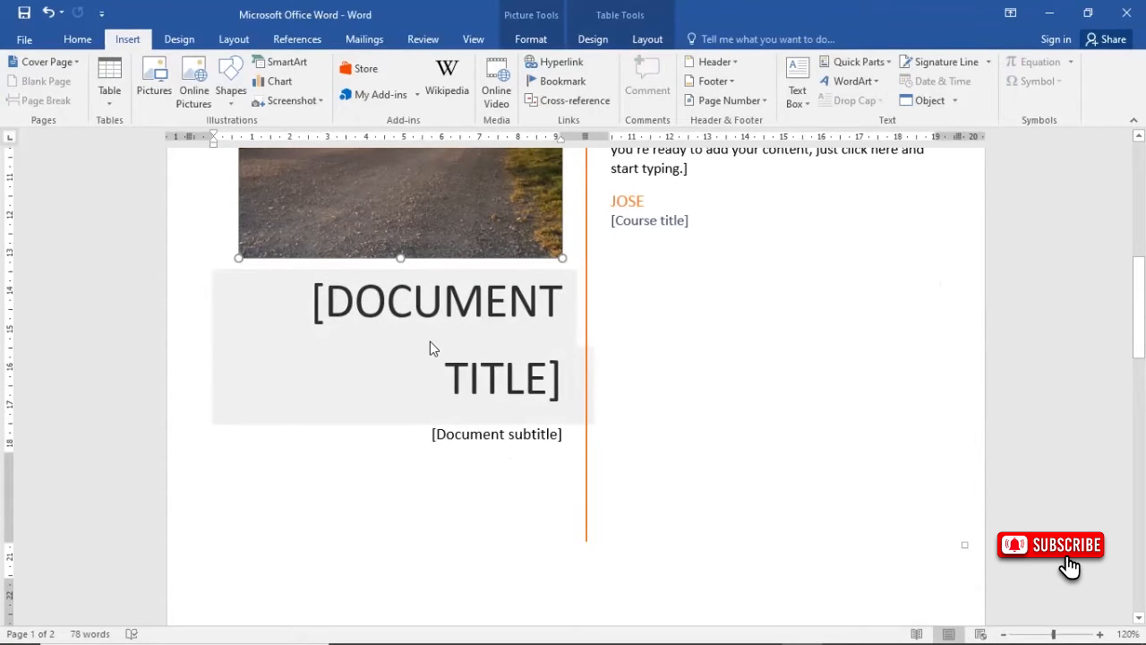
left_click(430, 342)
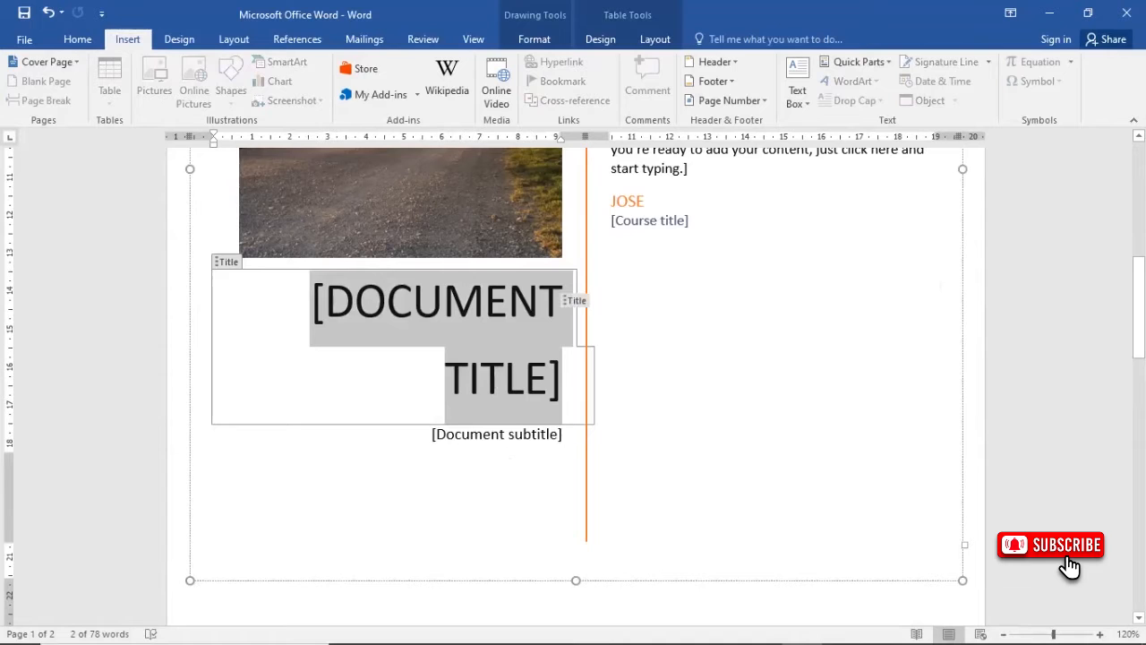
type("MY MA")
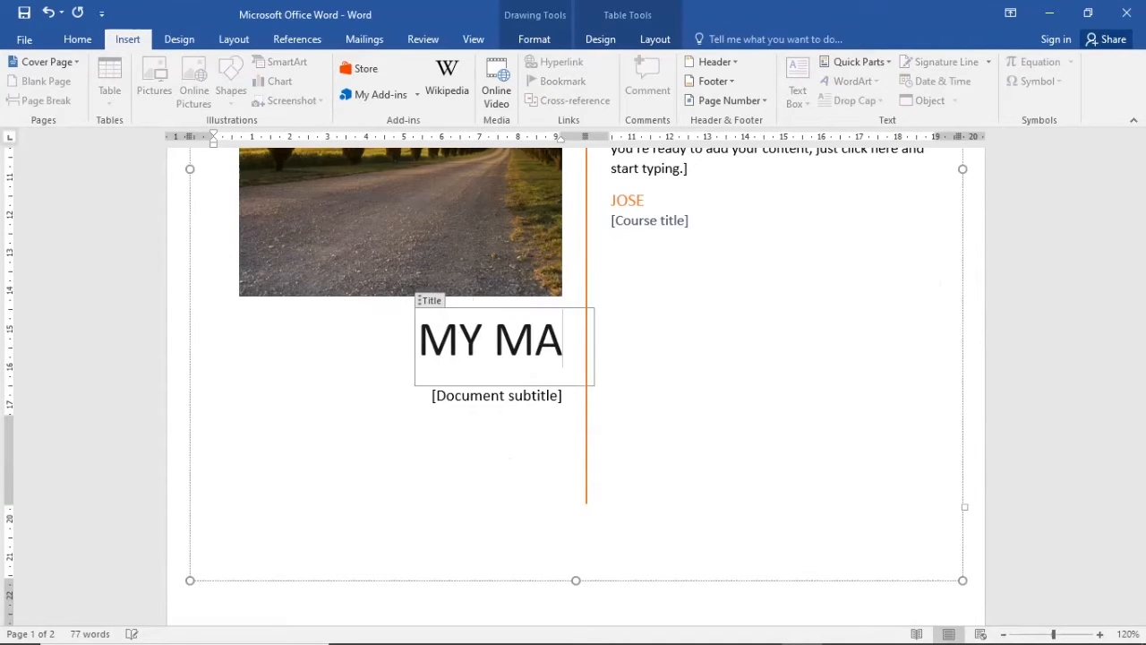
type("JOR REPORT")
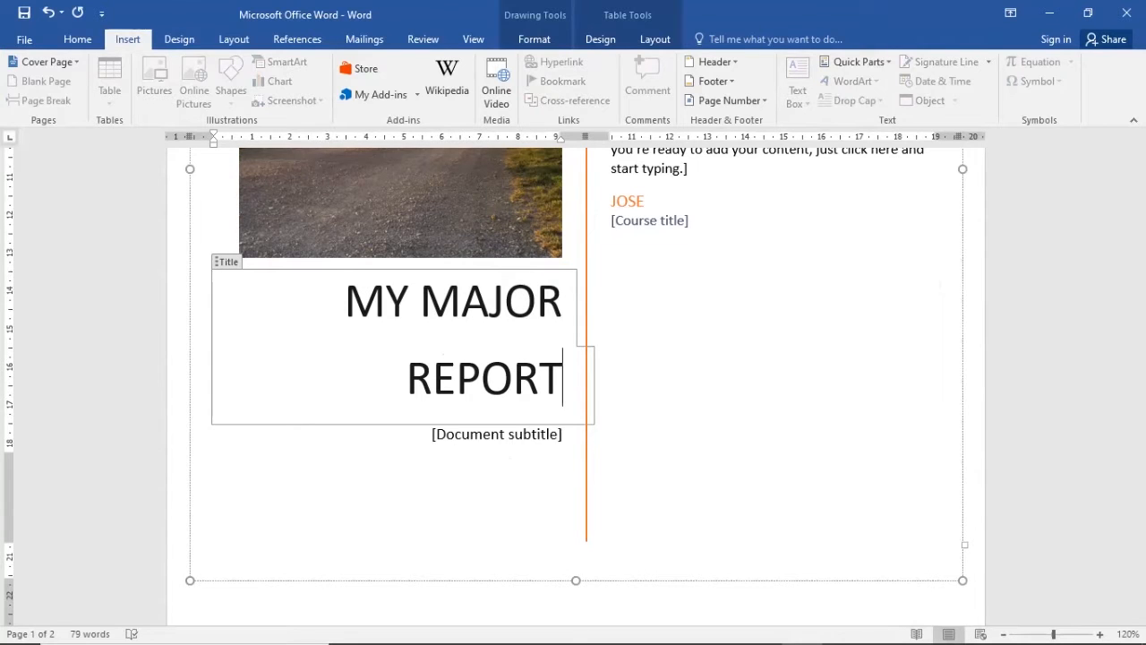
- Clear the placeholder text in the cover page's abstract and start the abstract with "This"
scroll(857, 369, "up", 4)
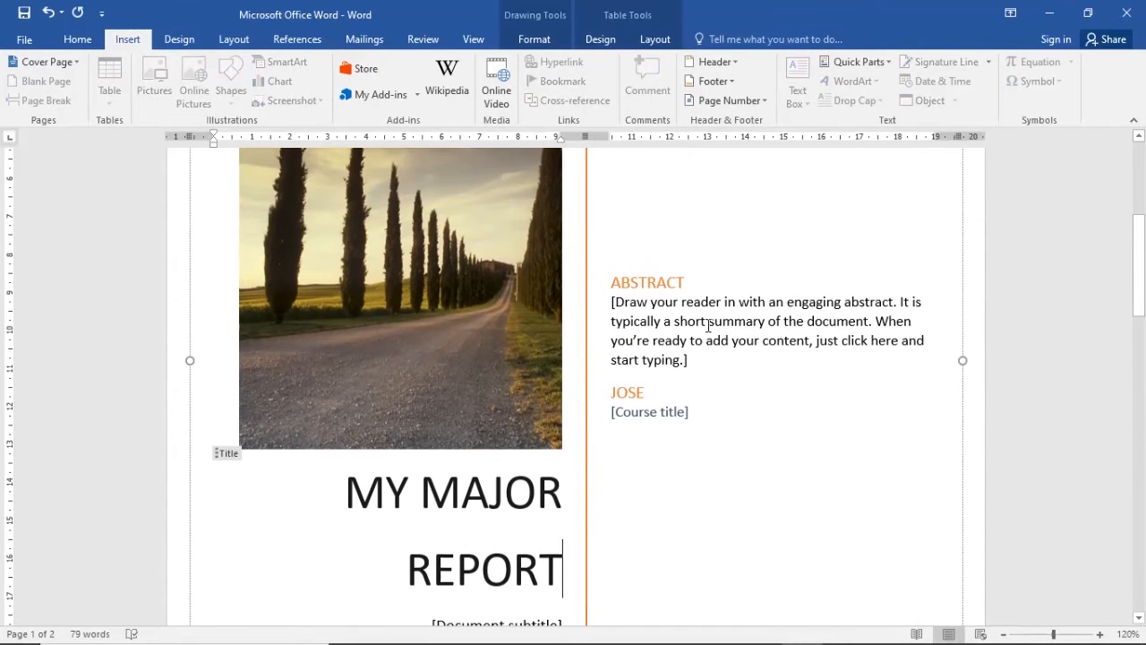
left_click(663, 323)
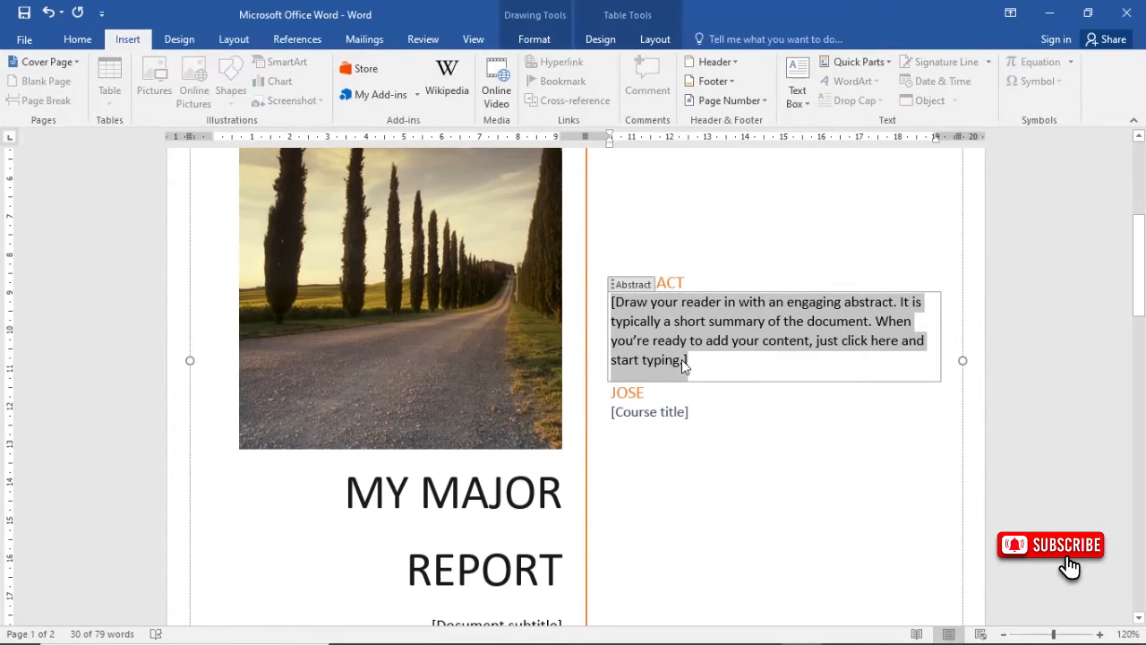
key("Delete")
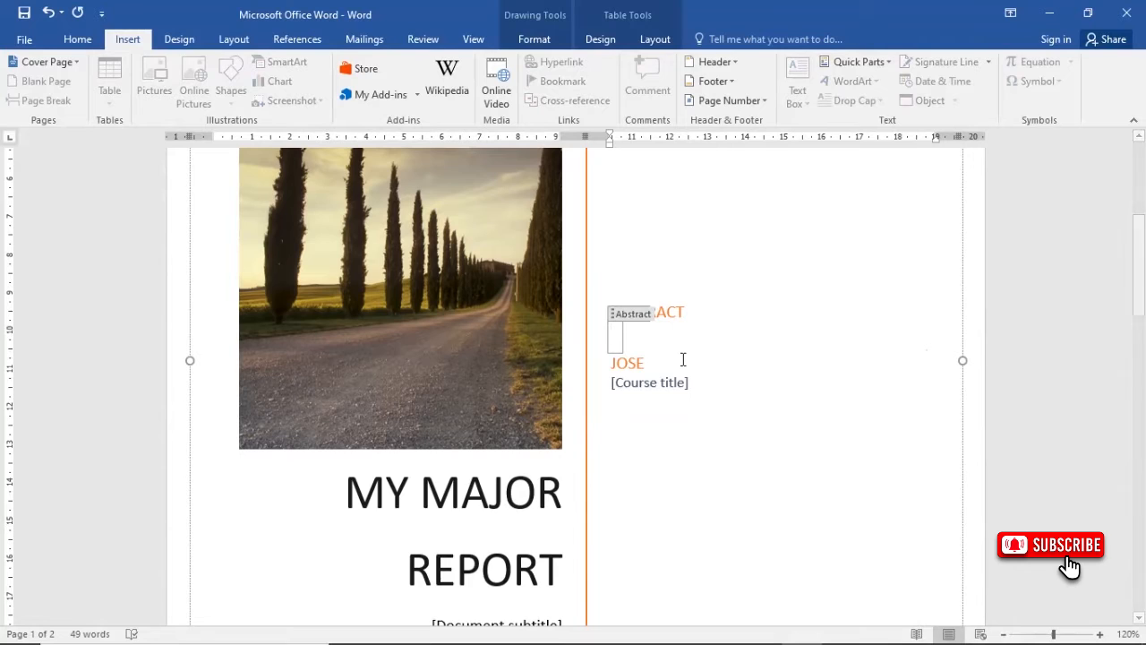
type("This")
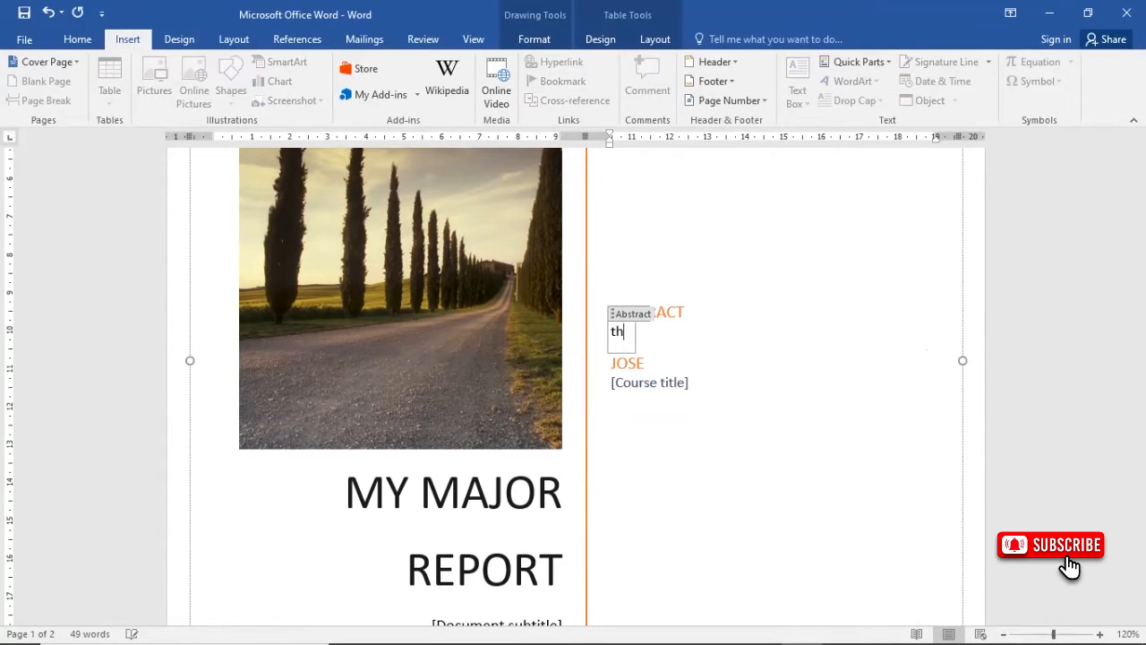
type(" is ")
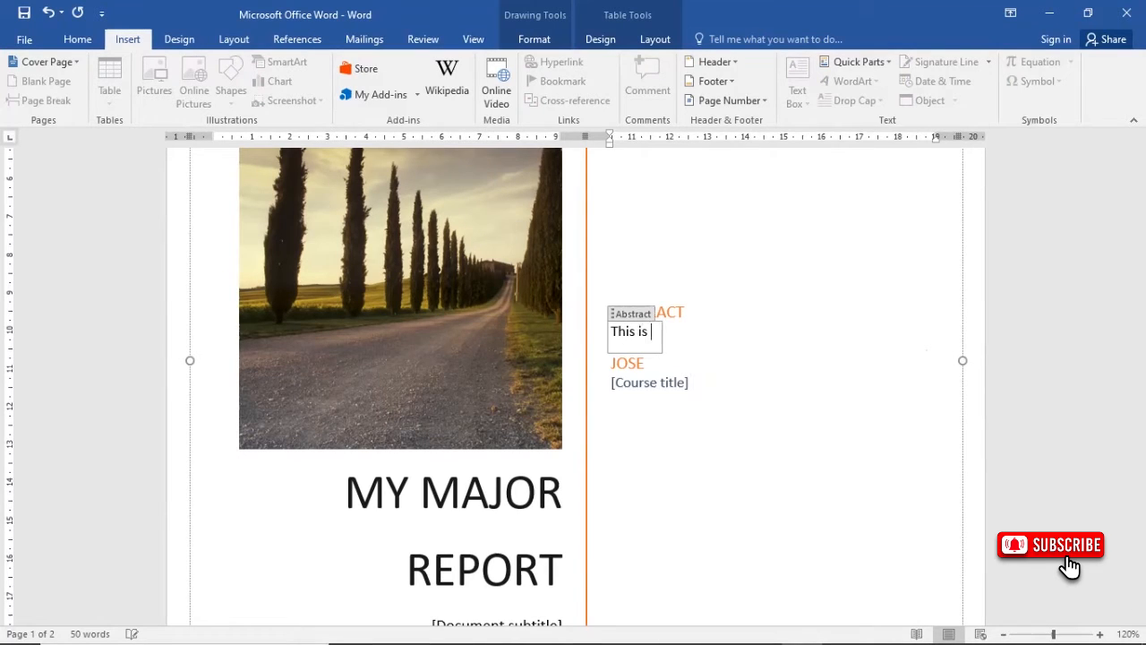
type("the findings")
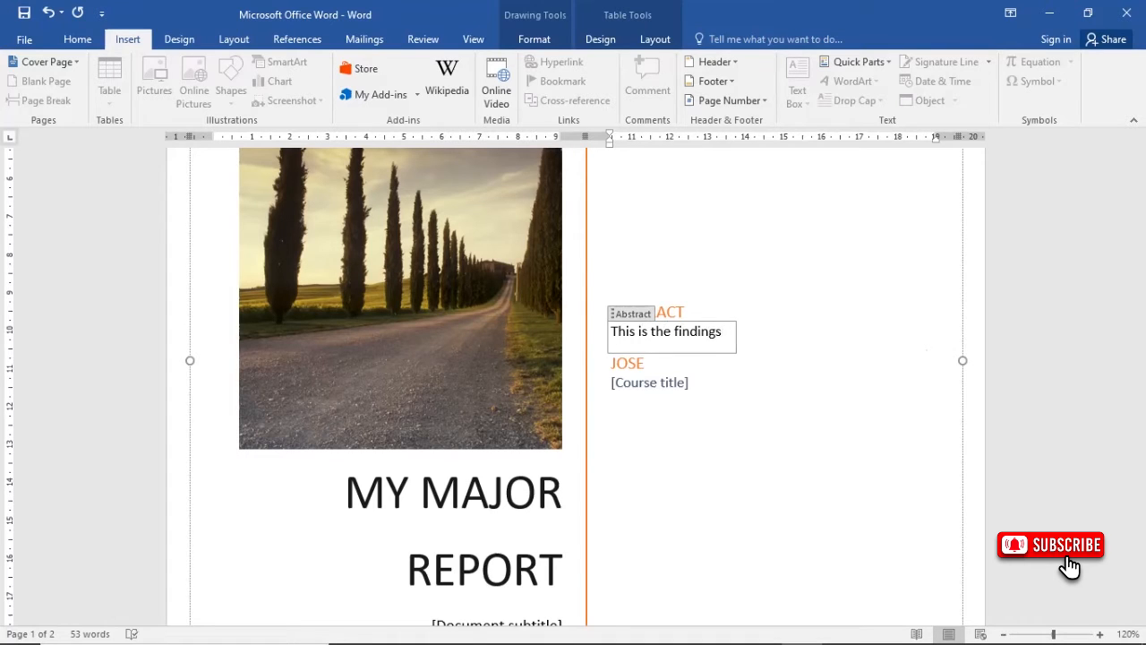
type(" ado")
key("BackSpace")
key("BackSpace")
key("BackSpace")
key("BackSpace")
key("BackSpace")
key("BackSpace")
key("BackSpace")
key("BackSpace")
key("BackSpace")
key("BackSpace")
key("BackSpace")
key("BackSpace")
key("BackSpace")
key("BackSpace")
key("BackSpace")
key("BackSpace")
key("BackSpace")
key("BackSpace")
key("BackSpace")
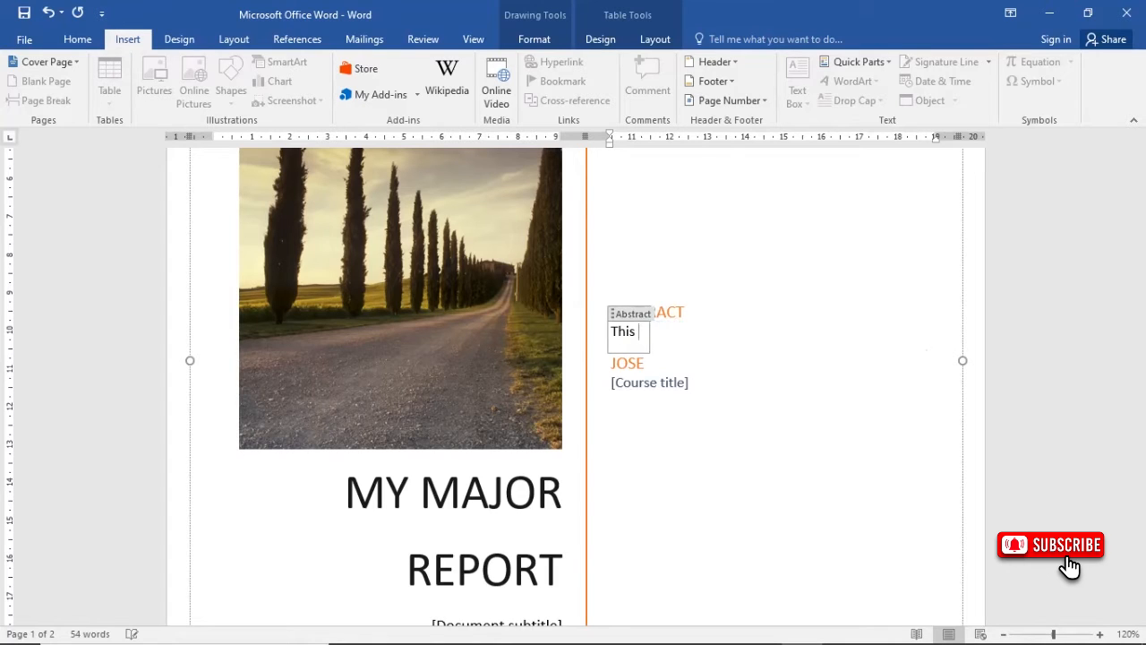
type("docume")
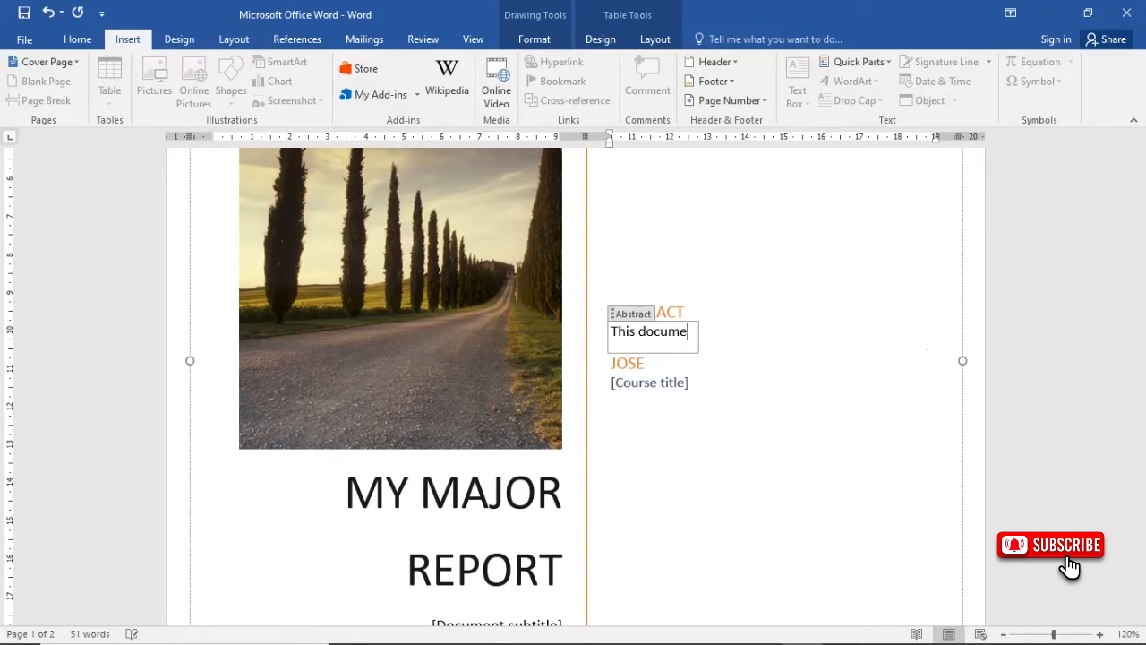
- Complete the abstract so it reads "This document contain the findings of my annual visits to different tribes in Uganda"
type("nt con")
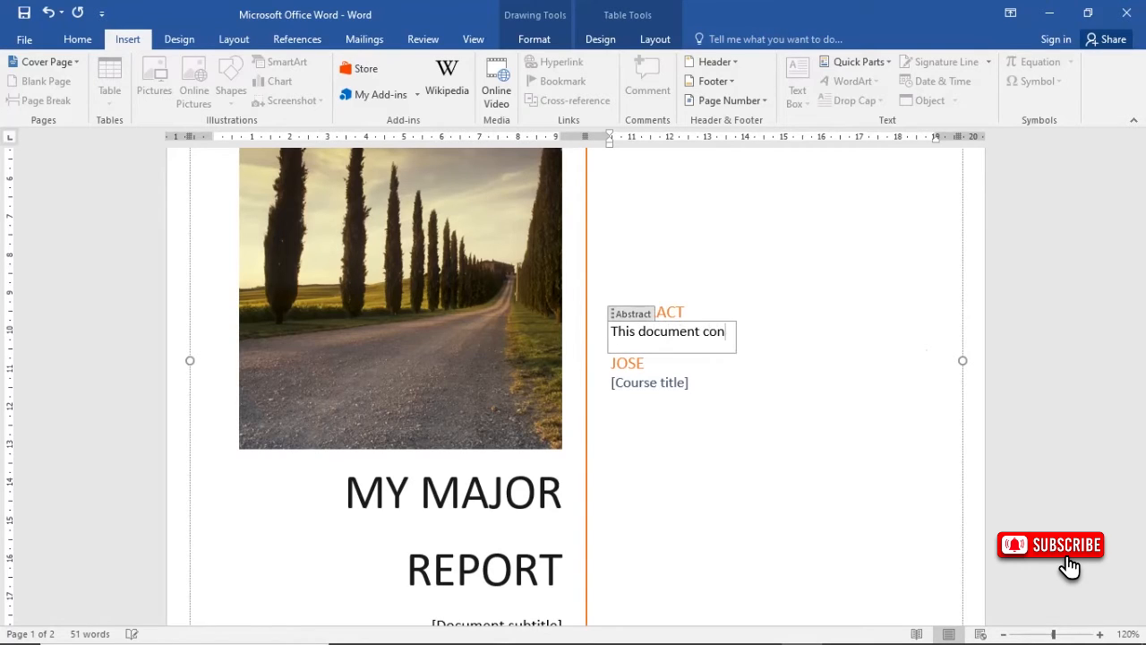
type("tain the ")
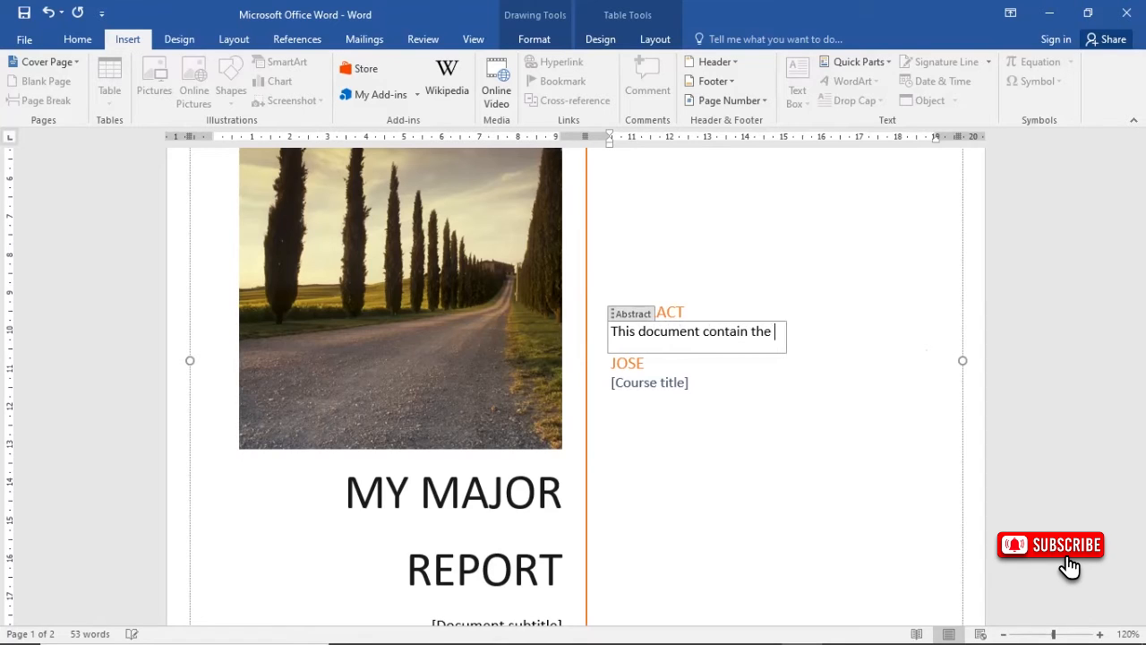
type("findings of my ")
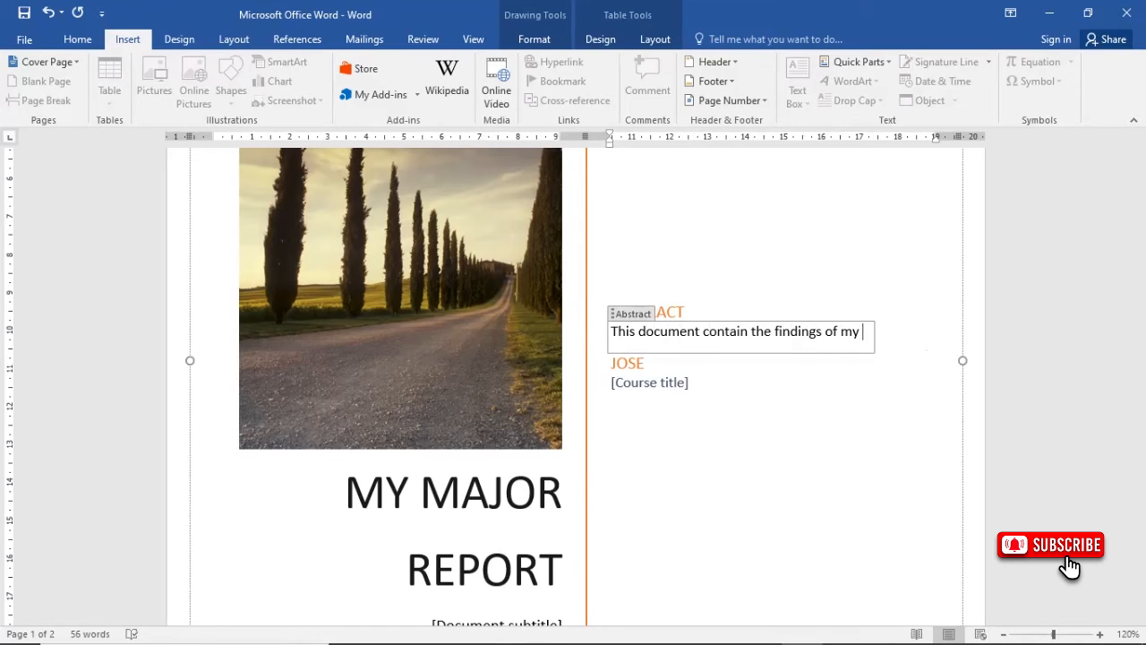
type("annual")
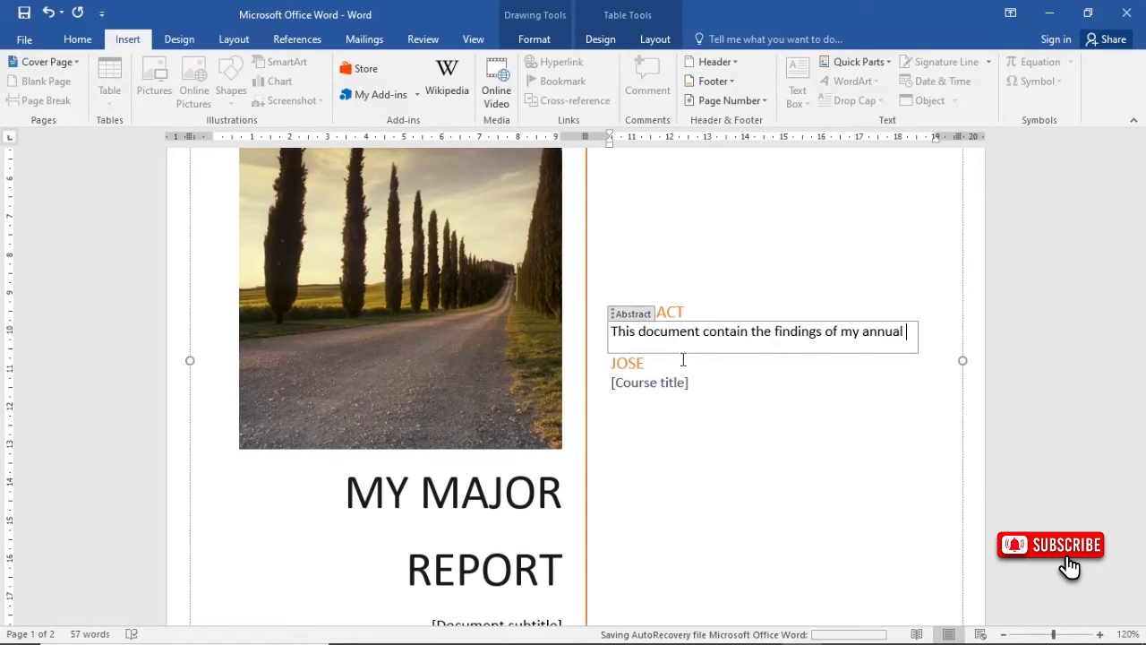
type("visits ")
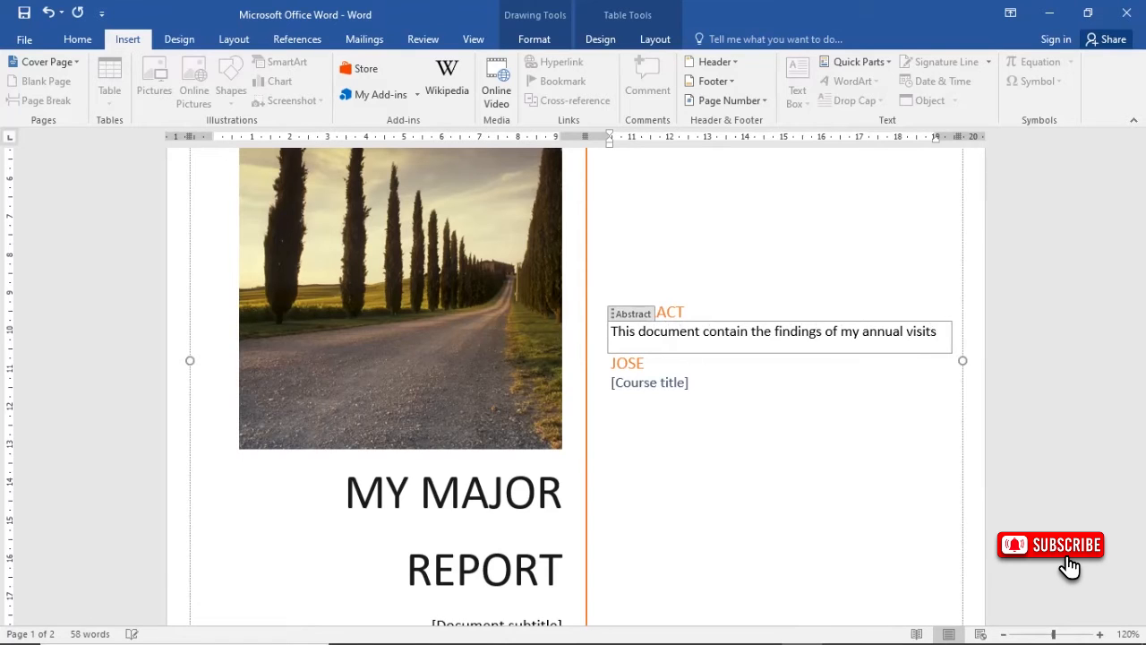
type("to ")
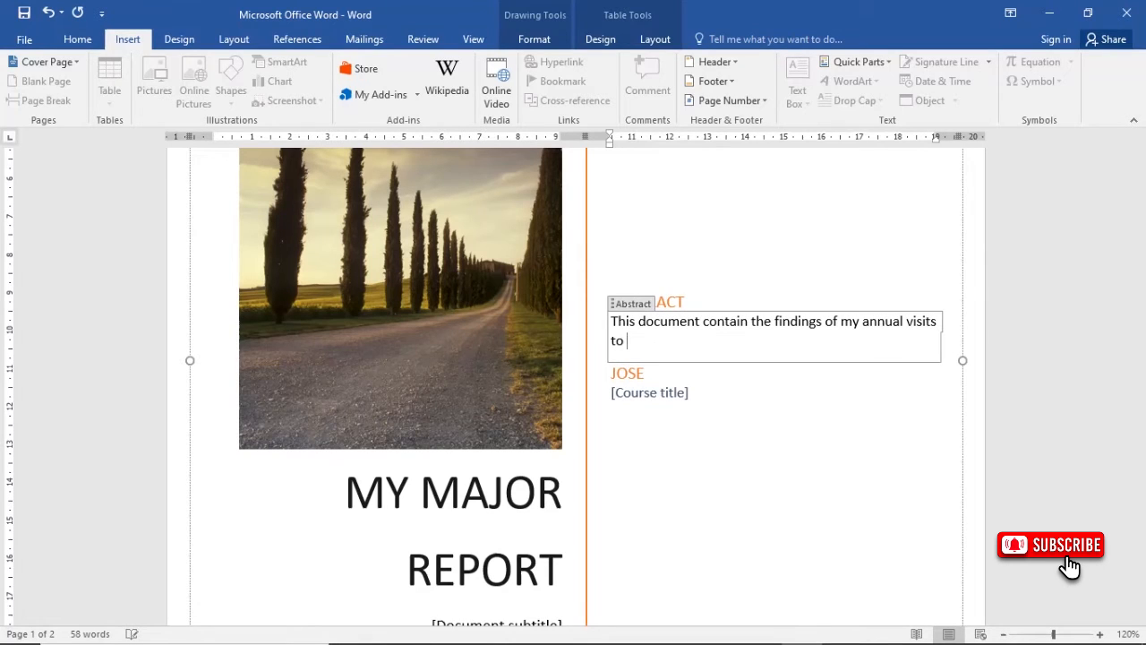
type("different tribes in uganda")
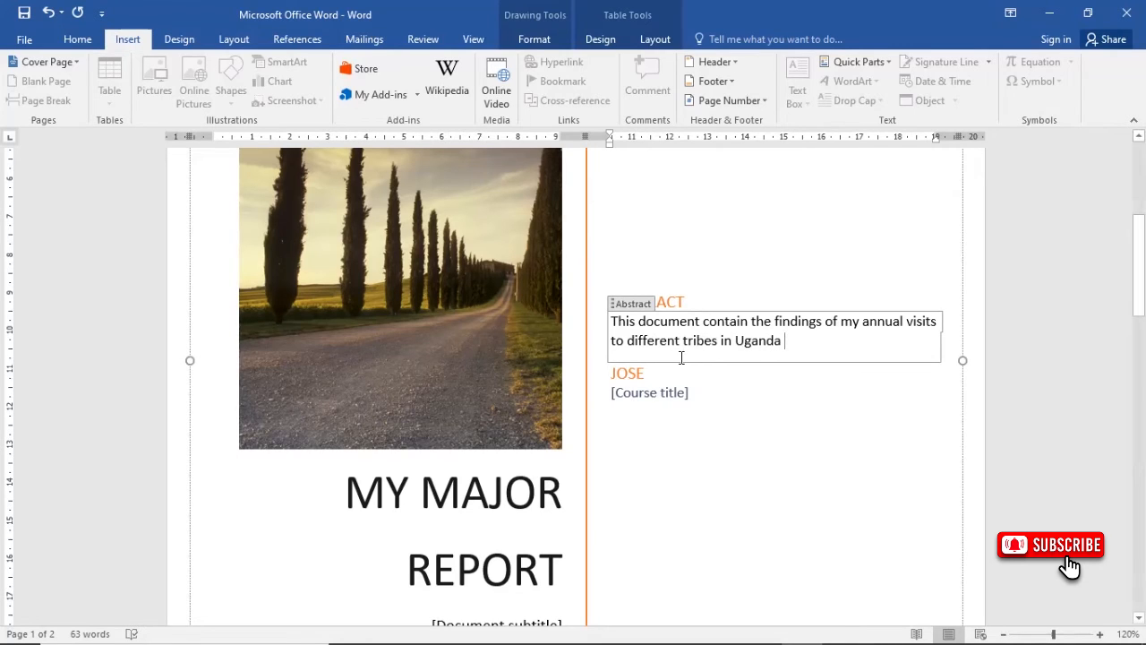
- End the abstract with a period and replace the course title placeholder with "Date"
key("BackSpace")
type(".")
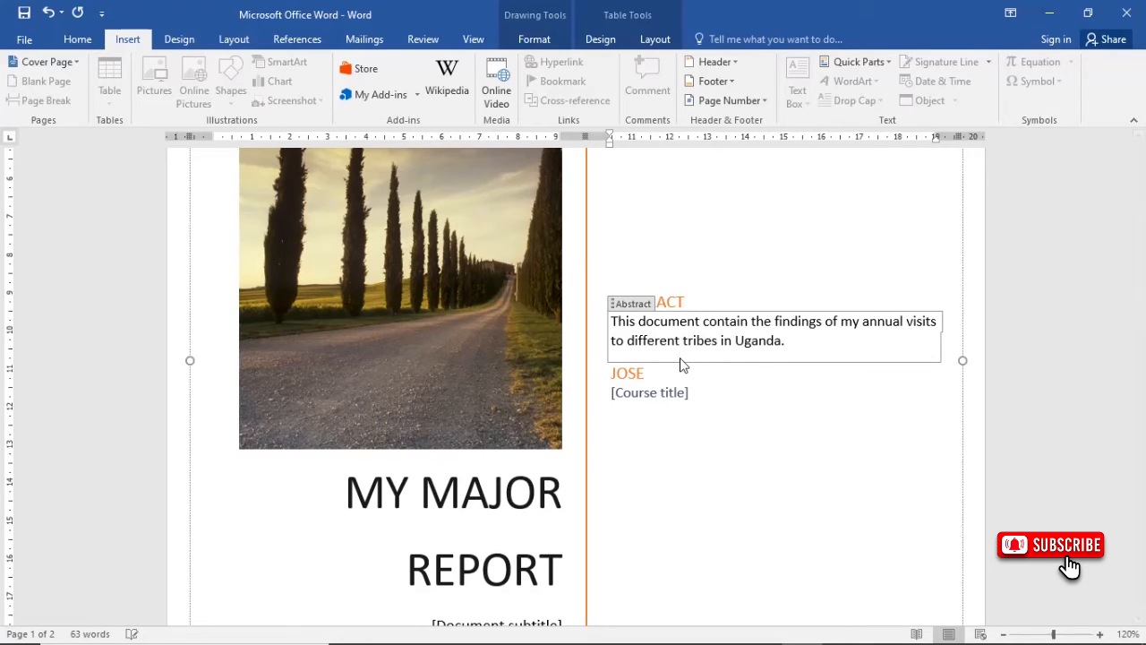
left_click(634, 394)
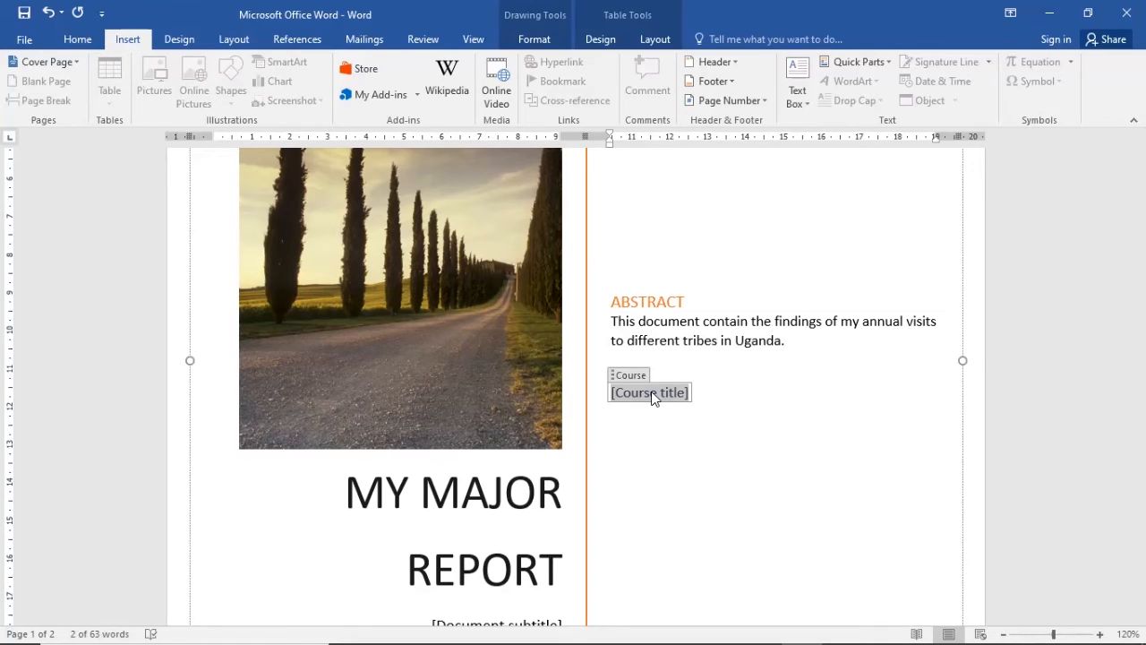
type("Date")
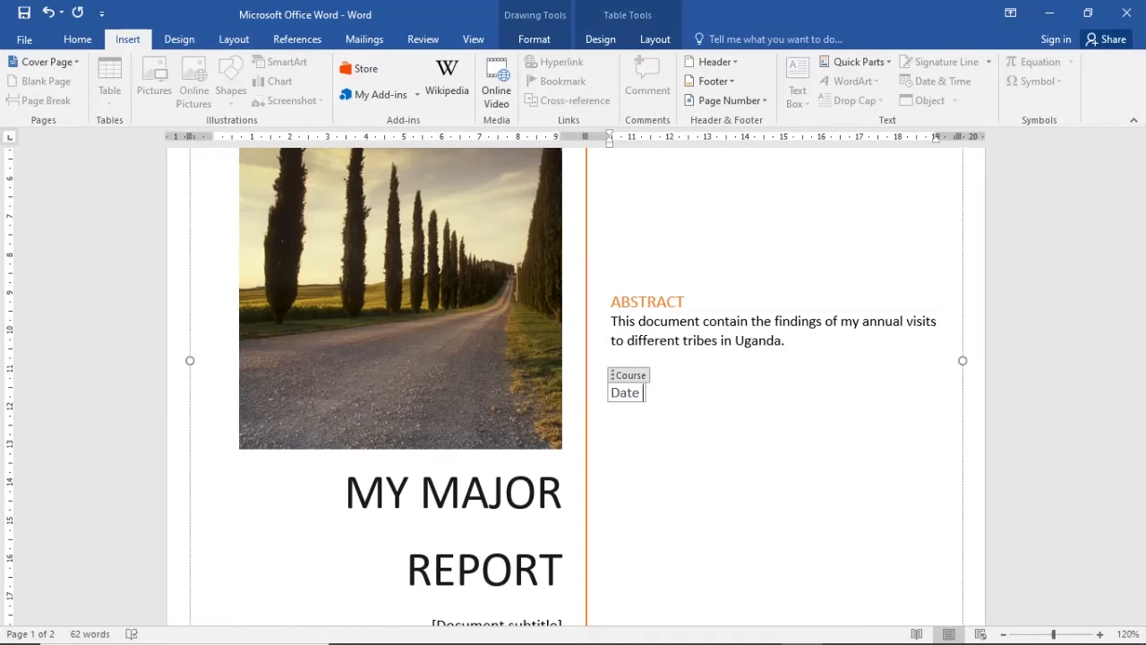
key("BackSpace")
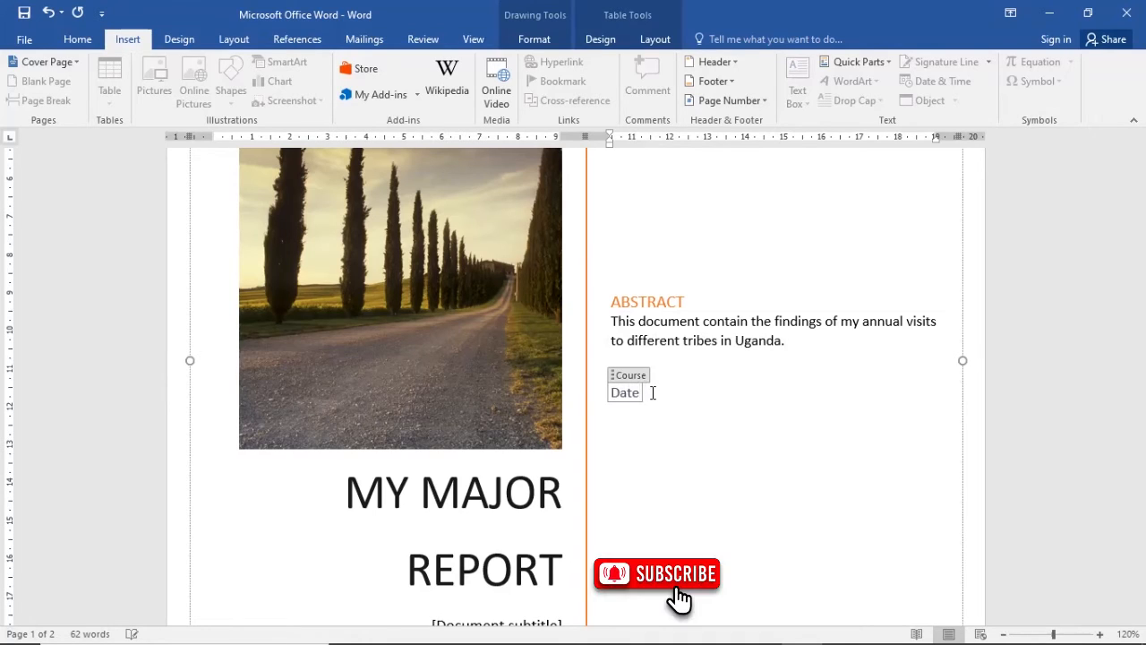
- Complete the course line under the author so it reads "Date: 12th/September 2022"
type(": 12/")
key("BackSpace")
type("th/sept")
type("e")
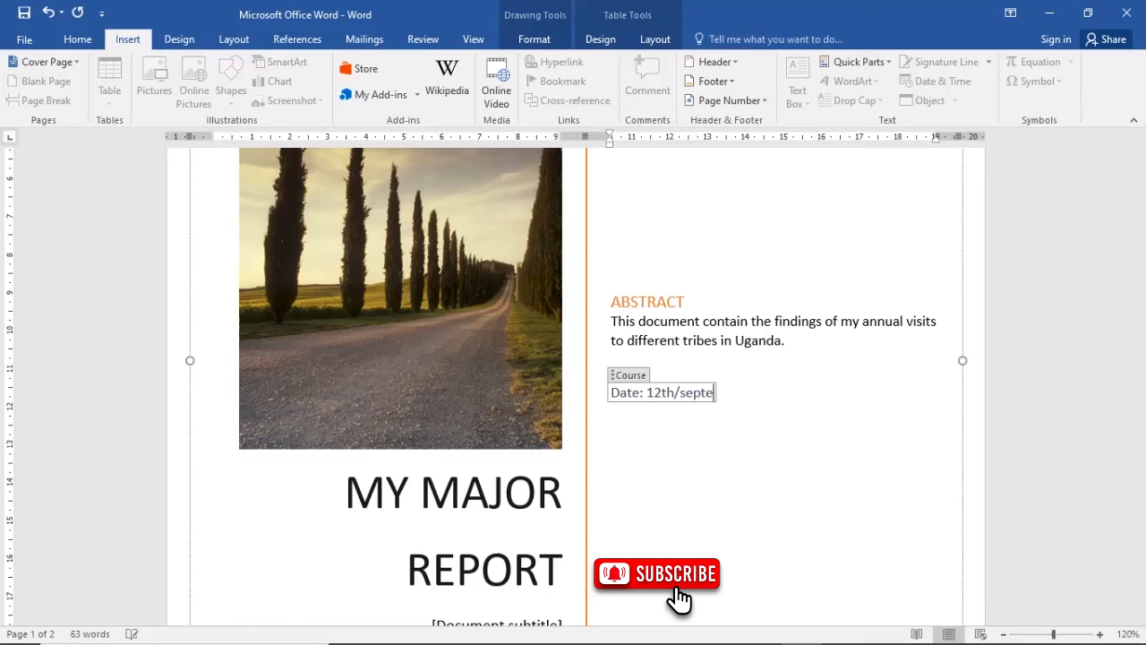
type("mber 2022")
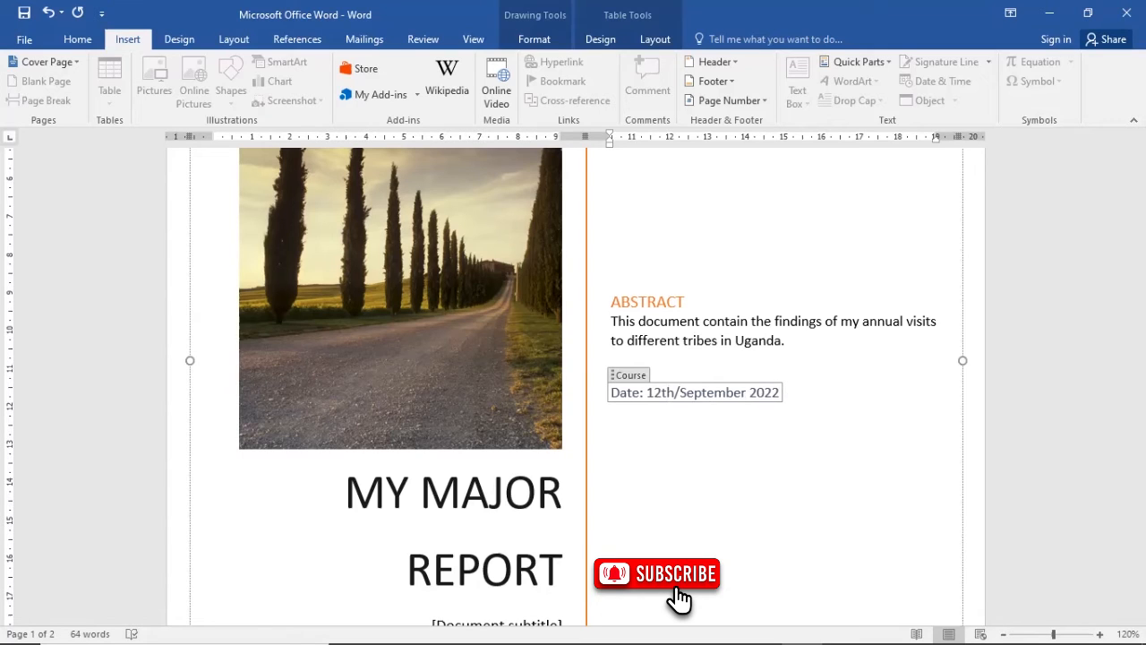
left_click(652, 392)
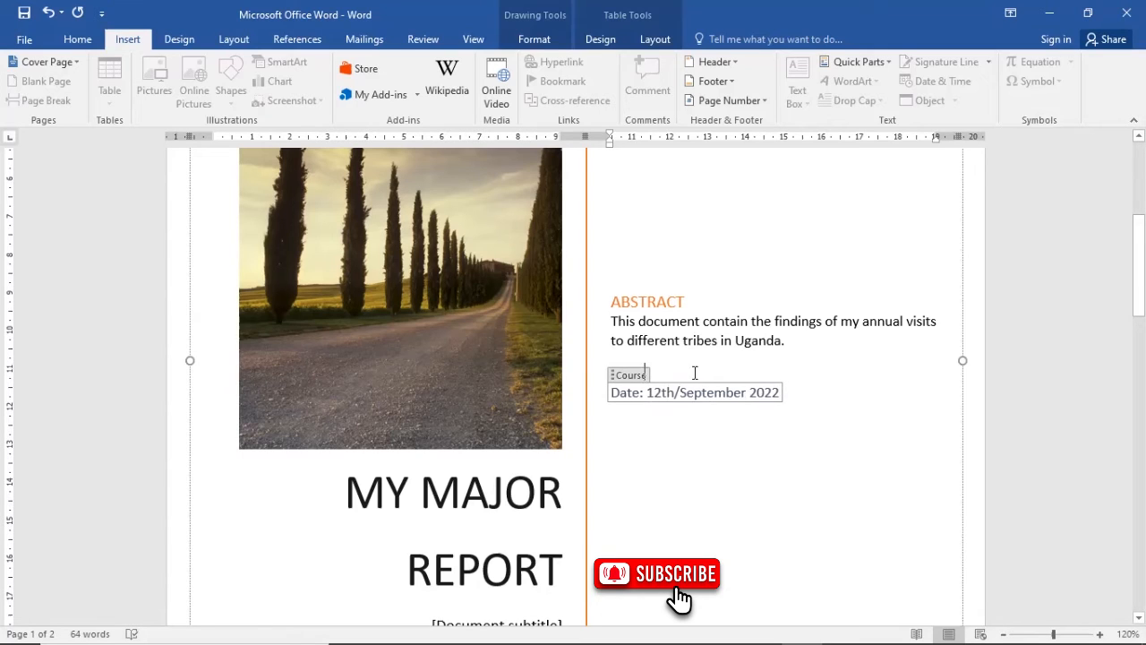
left_click(648, 373)
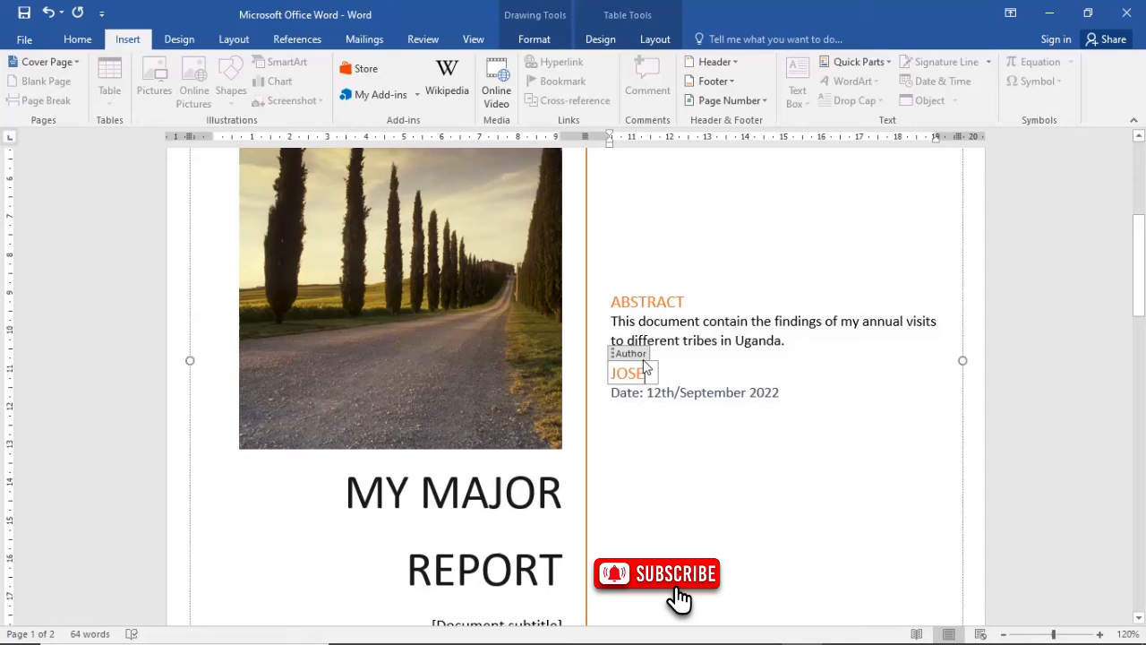
left_click(747, 458)
- Replace the document subtitle placeholder below the title with "REPORT FROM 10 TRIBES"
scroll(748, 457, "down", 3)
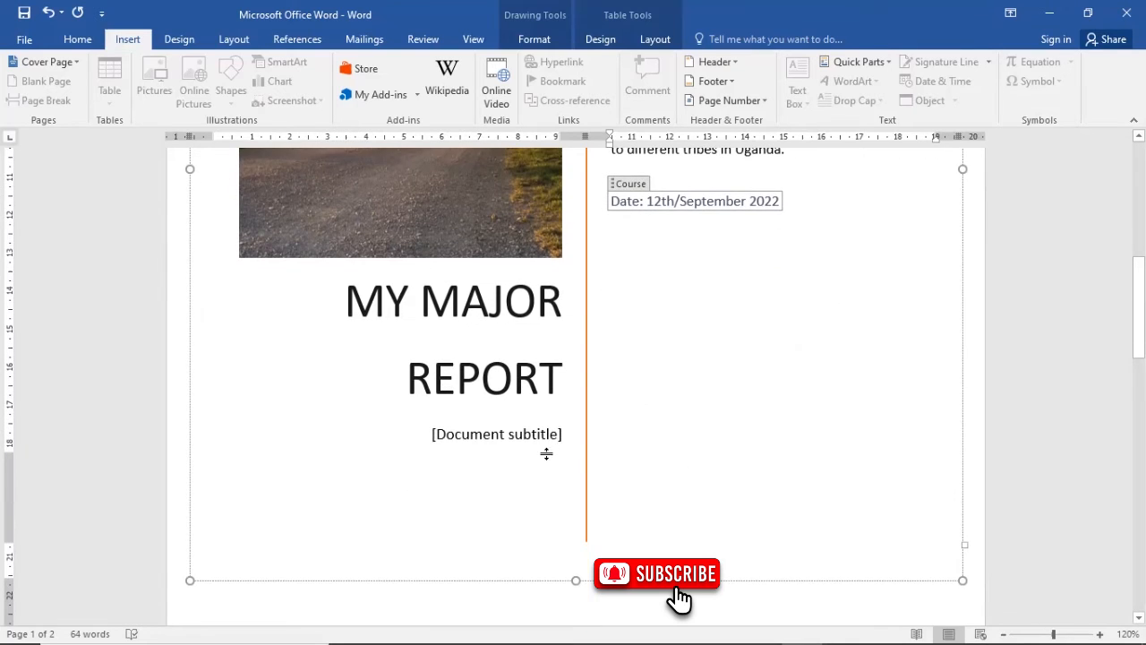
left_click(492, 457)
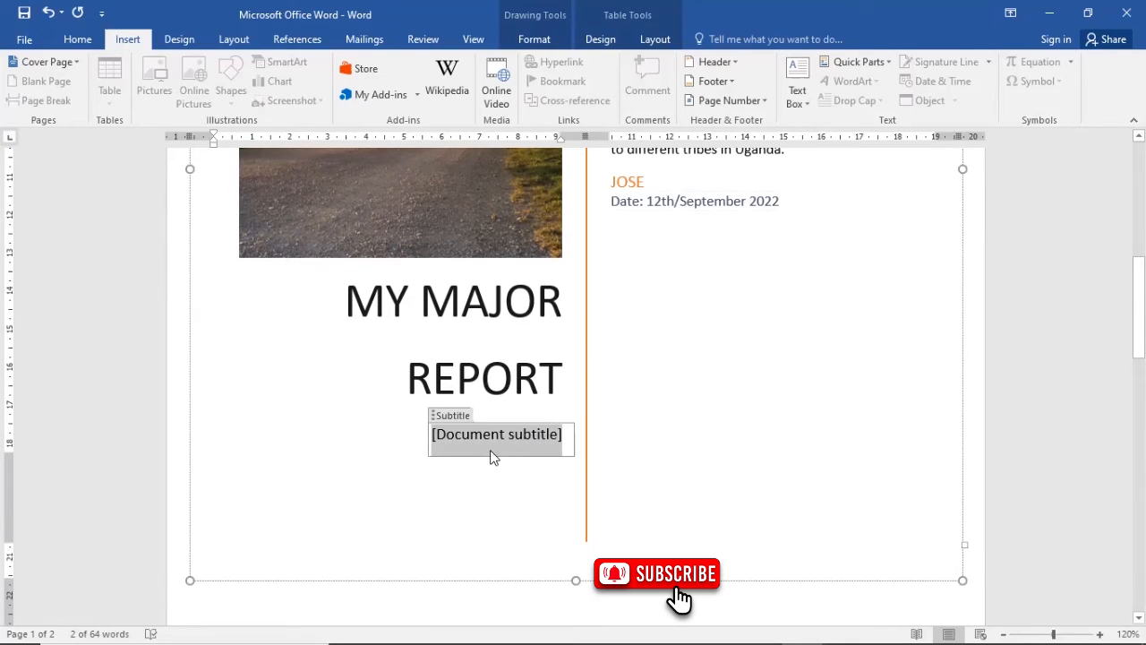
key("Delete")
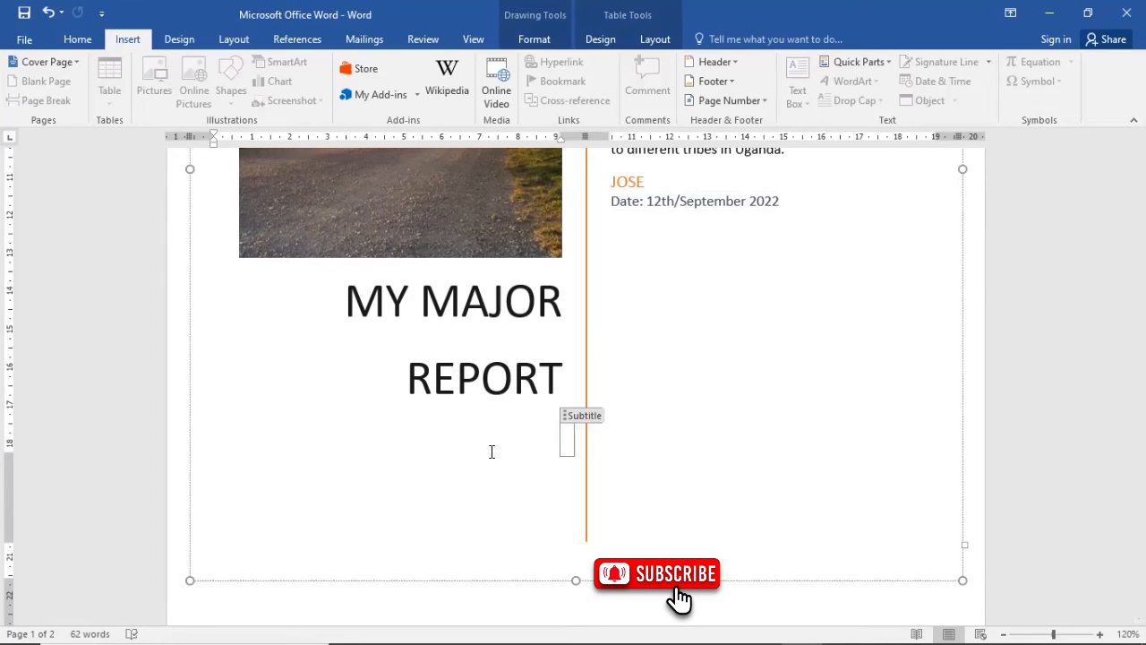
type("MY")
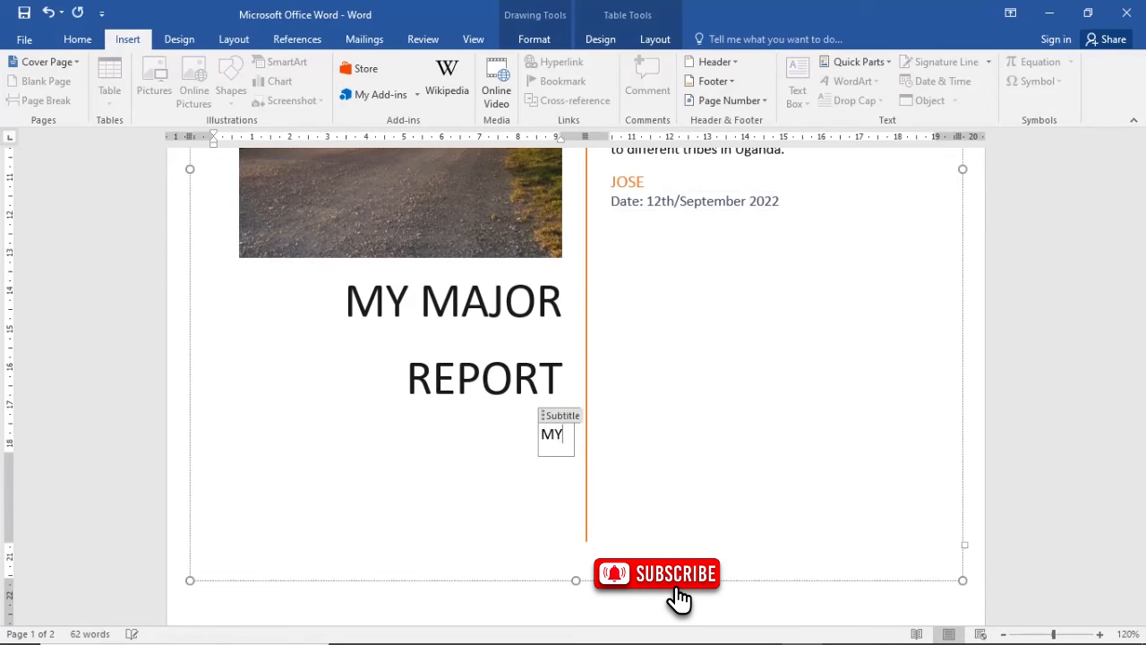
key("BackSpace")
key("BackSpace")
key("BackSpace")
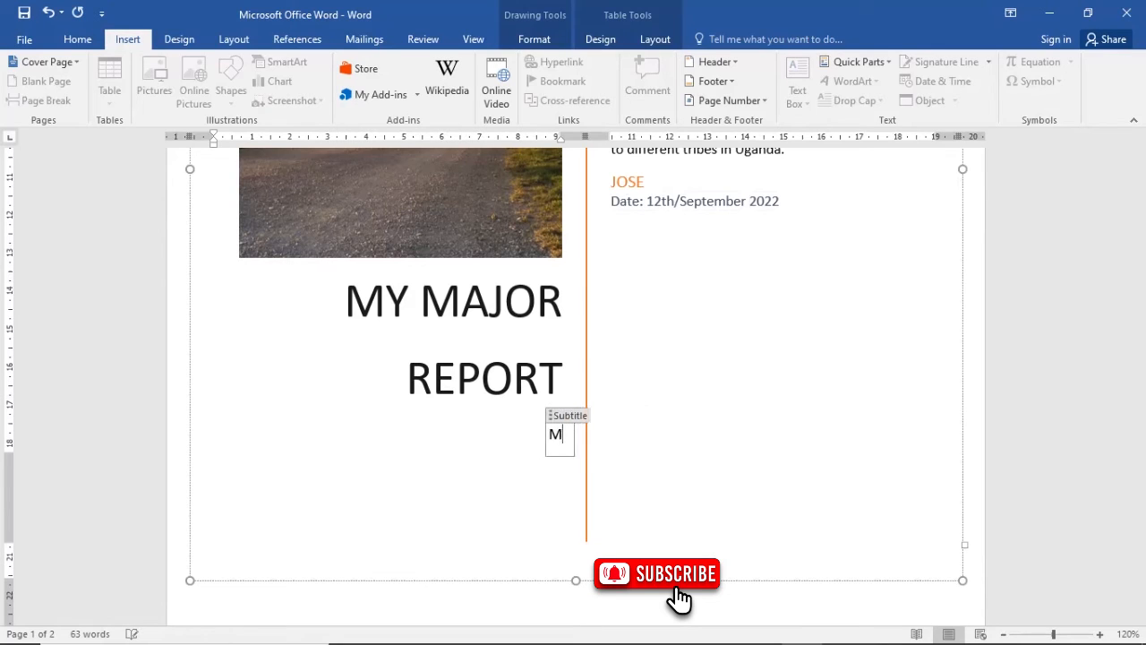
type("REPORT")
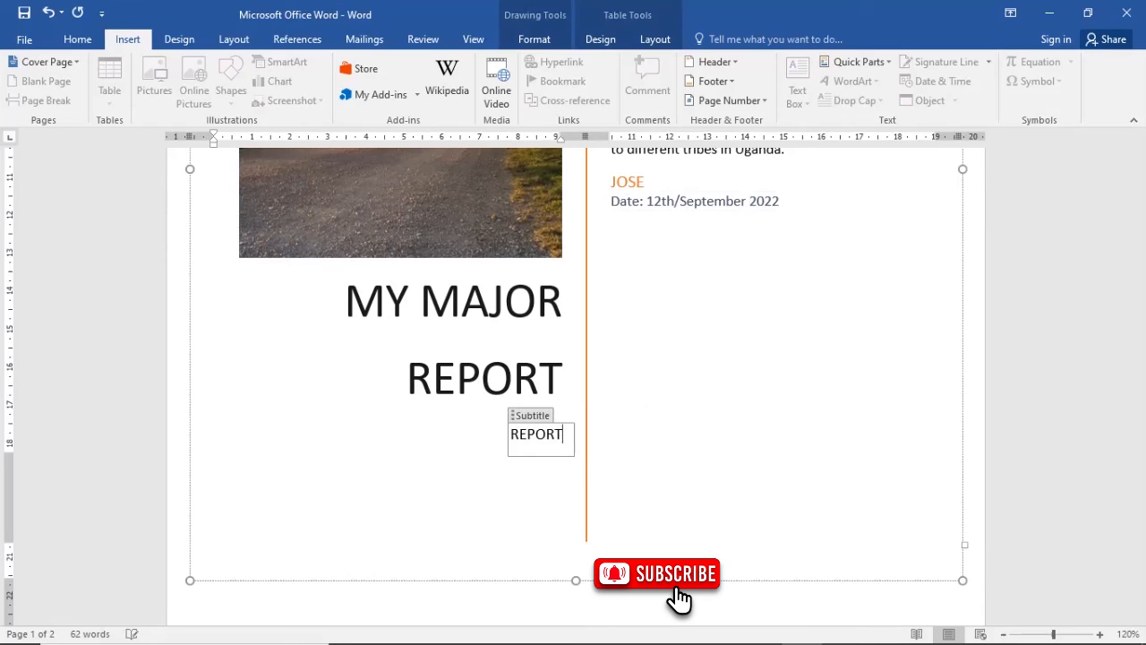
type(" FROM ")
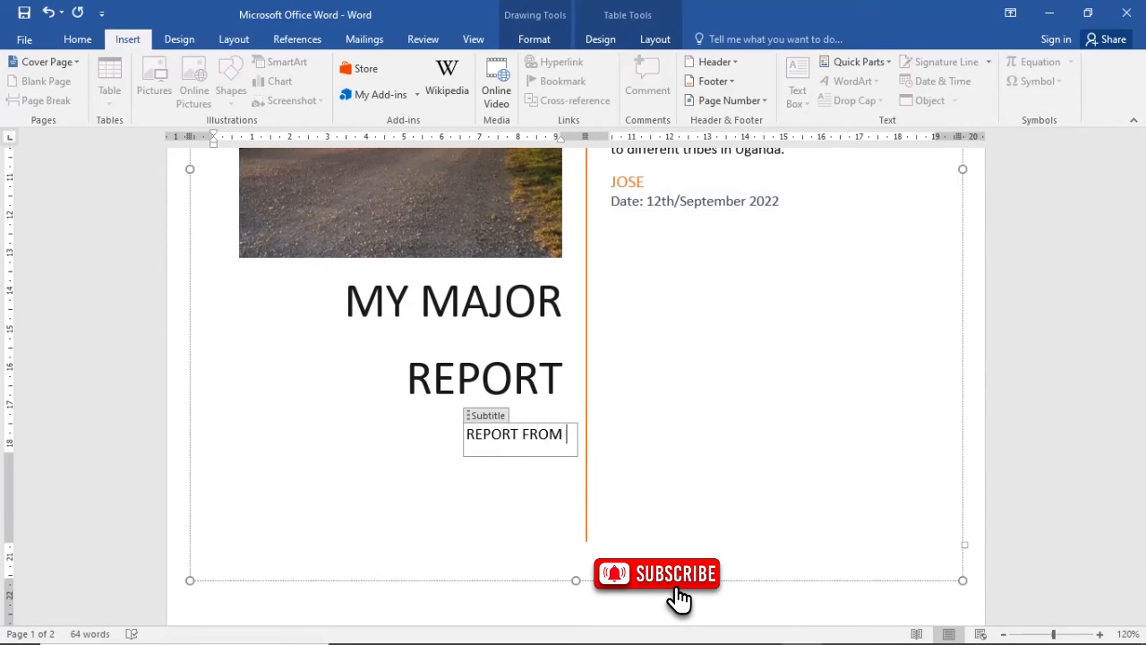
type("10 TRIBES")
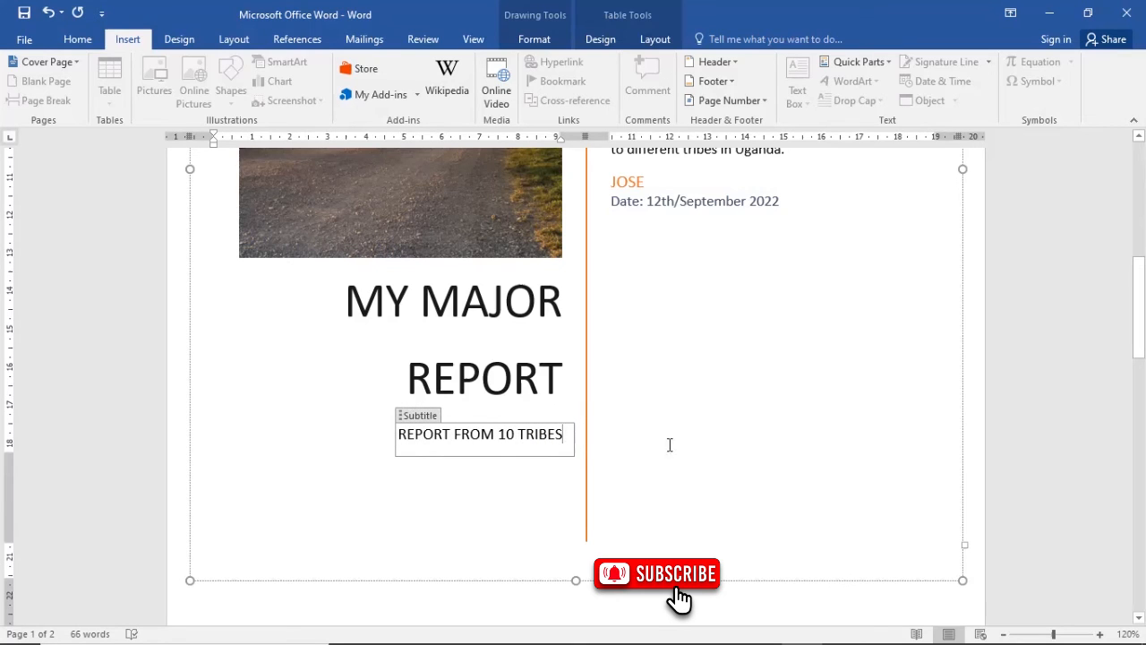
left_click(699, 383)
- Select the tree-lined road picture on the cover page
scroll(678, 373, "up", 3)
scroll(678, 371, "up", 3)
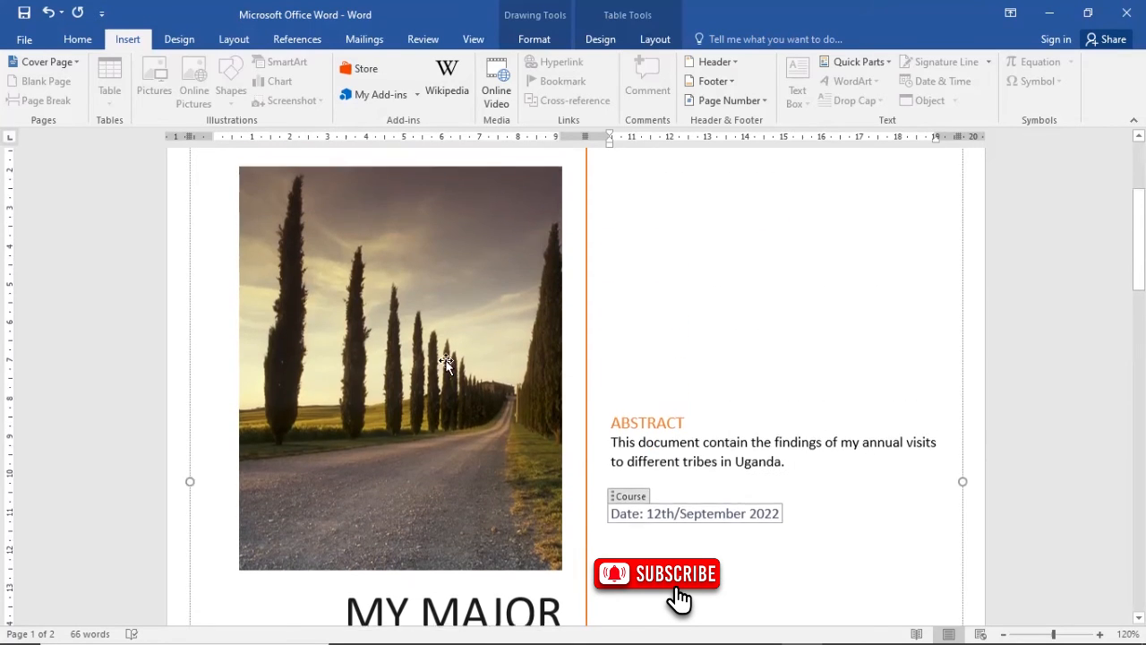
left_click(446, 445)
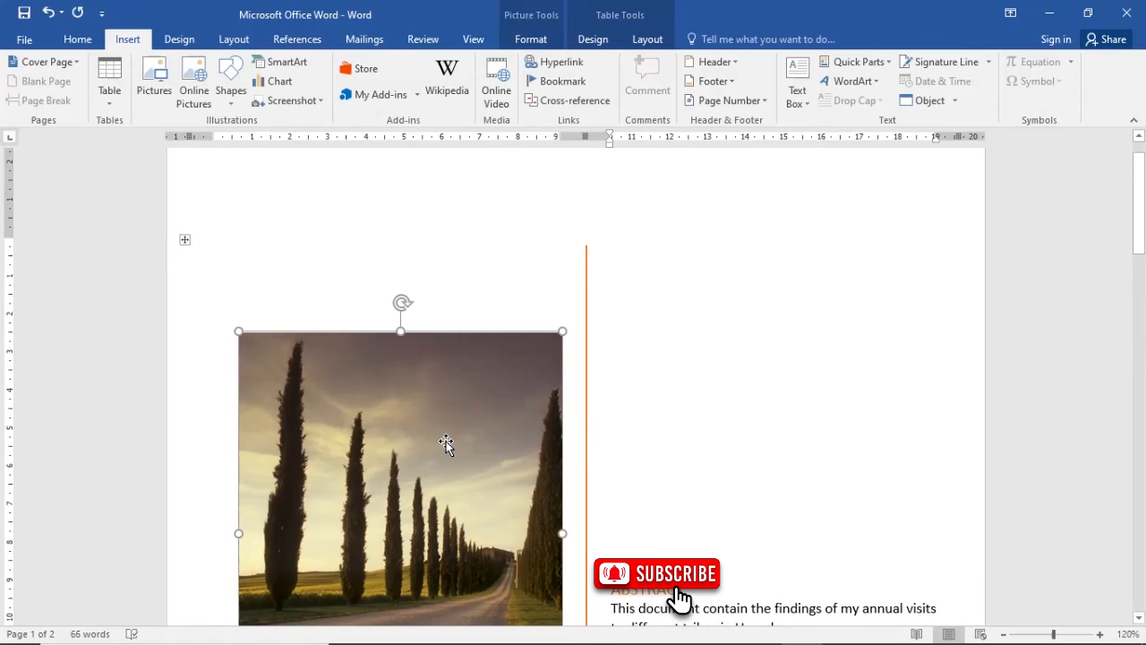
scroll(444, 441, "down", 1)
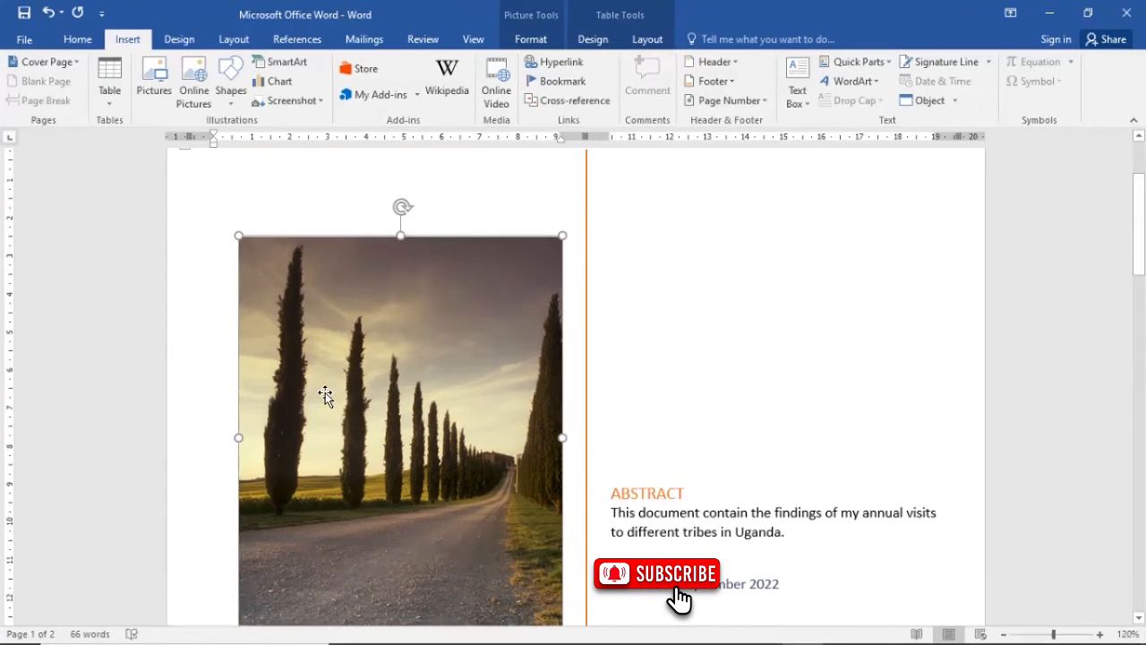